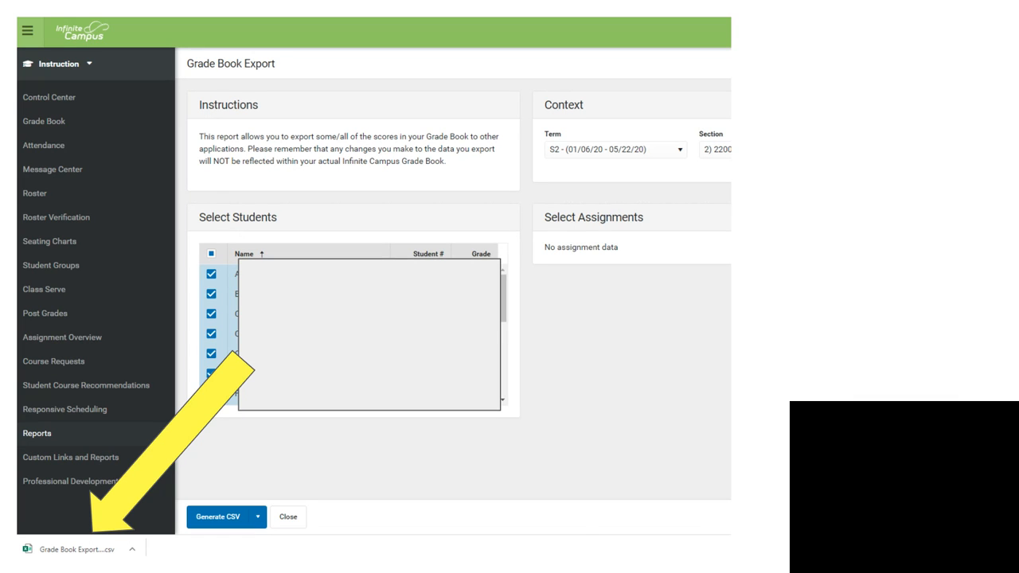
- Open the Grade Book Export - RAW - CSV file from the desktop
{"action": "key", "text": "Escape"}
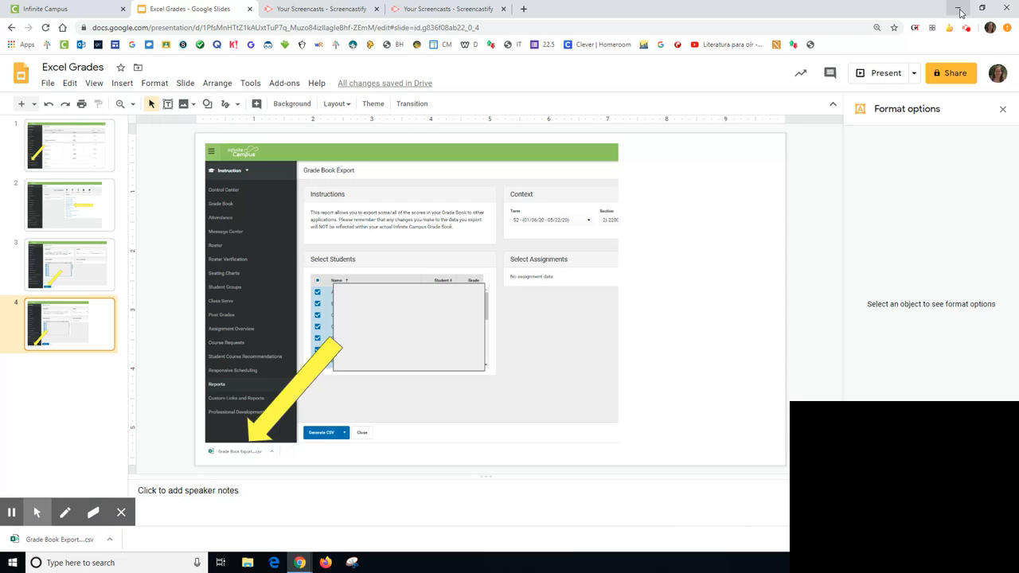
{"action": "left_click", "coordinate": [958, 6]}
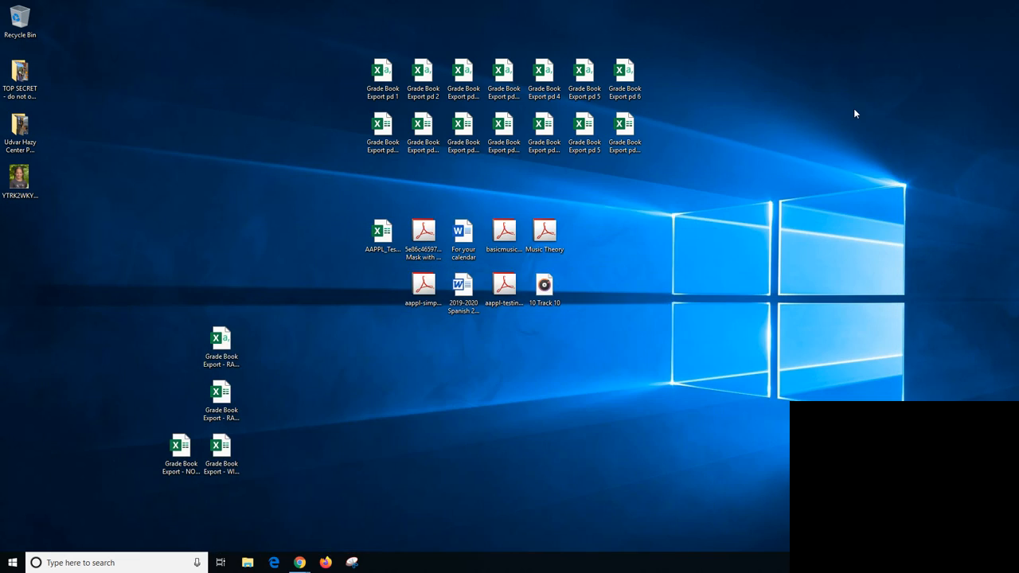
{"action": "double_click", "coordinate": [223, 350]}
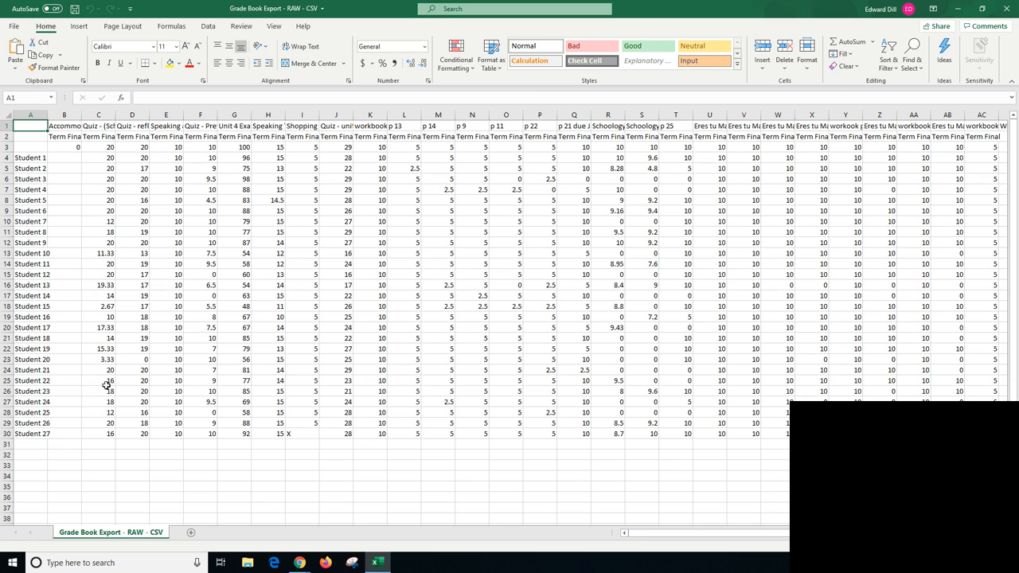
- Save the file to the desktop as an Excel Workbook (*.xlsx) named "Grade Book Export - Excel pd 1"
{"action": "left_click", "coordinate": [18, 28]}
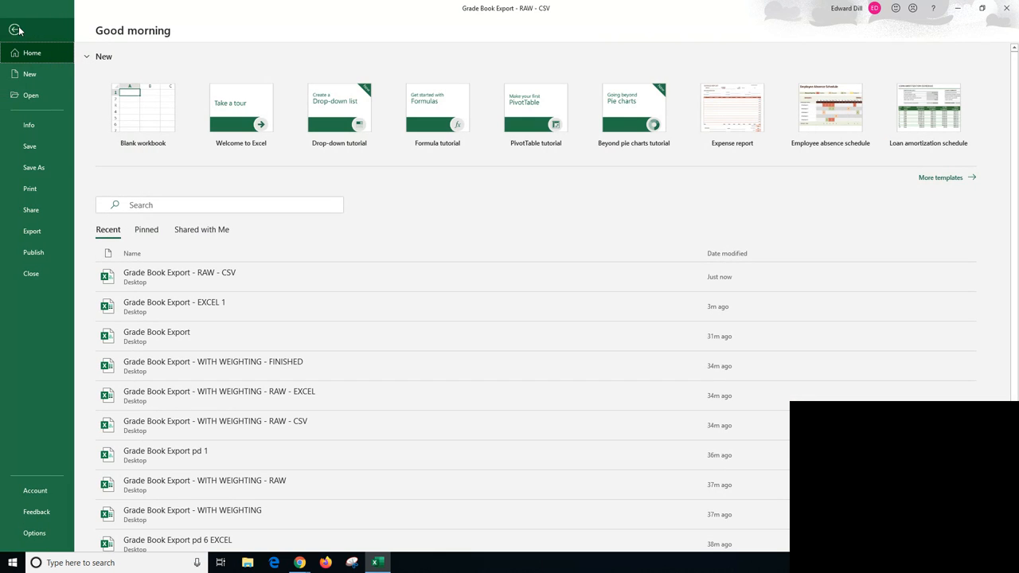
{"action": "left_click", "coordinate": [35, 169]}
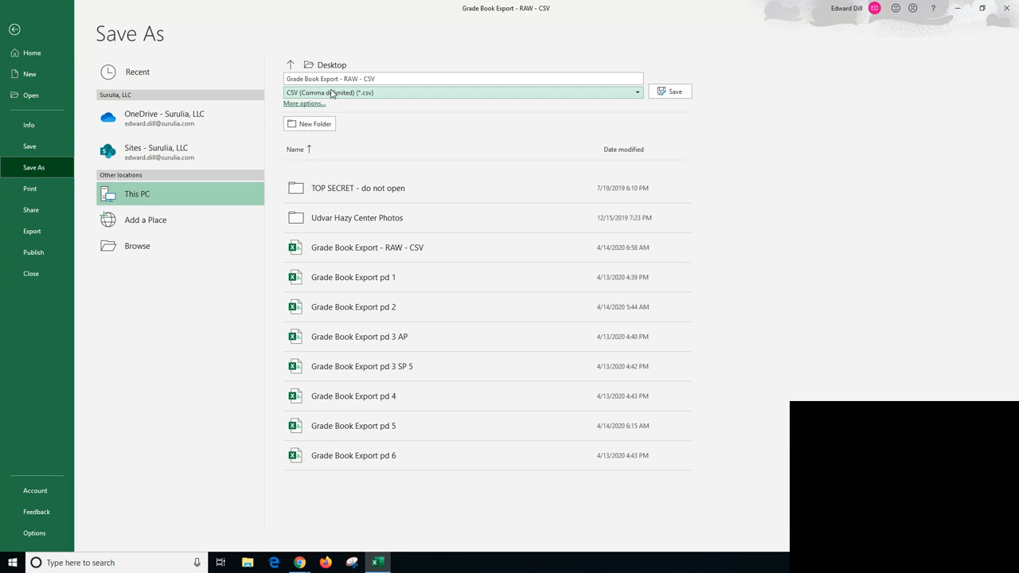
{"action": "left_click", "coordinate": [331, 93]}
{"action": "left_click", "coordinate": [333, 105]}
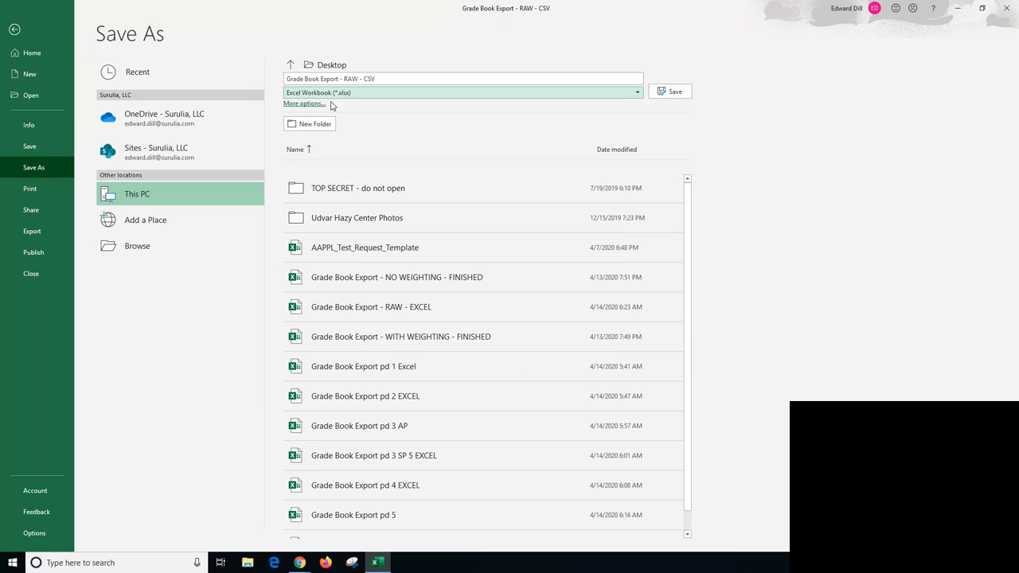
{"action": "left_click", "coordinate": [370, 79]}
{"action": "left_click", "coordinate": [371, 78]}
{"action": "left_click_drag", "start_coordinate": [379, 79], "coordinate": [345, 80]}
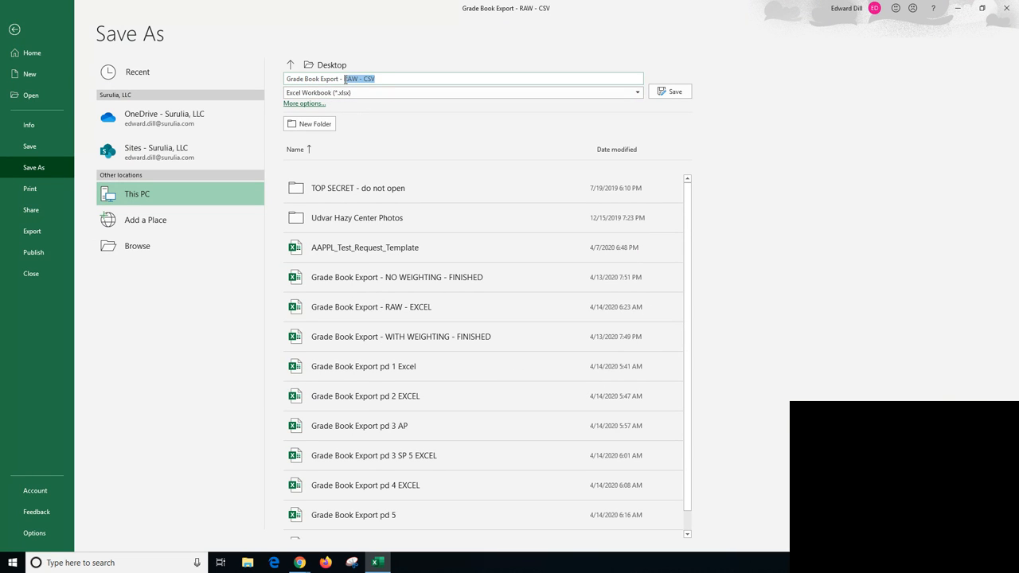
{"action": "type", "text": "X"}
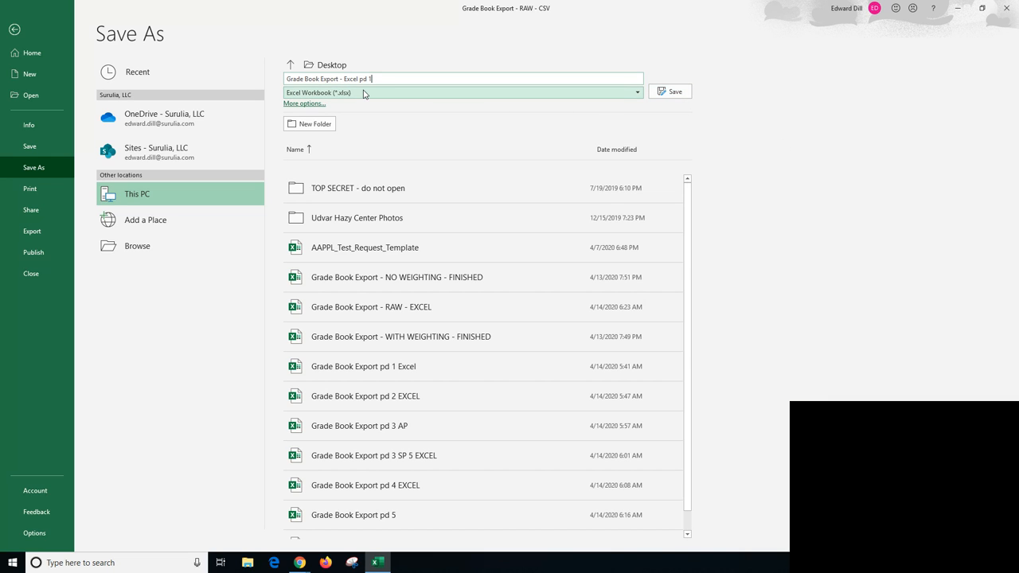
{"action": "left_click", "coordinate": [669, 93]}
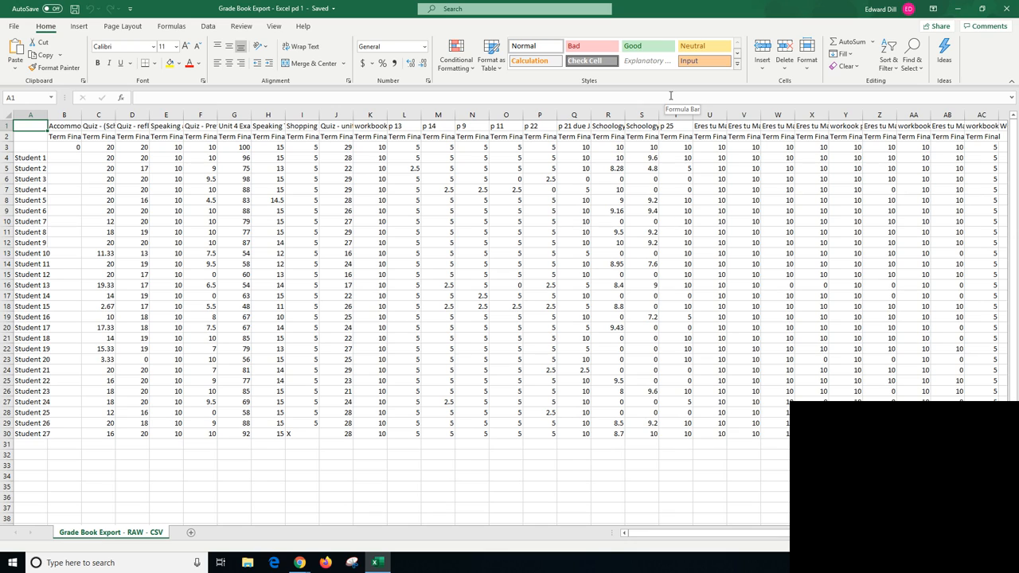
- Auto-fit the widths of columns A and B and clear the contents of the Accommodations column
{"action": "left_click", "coordinate": [70, 127]}
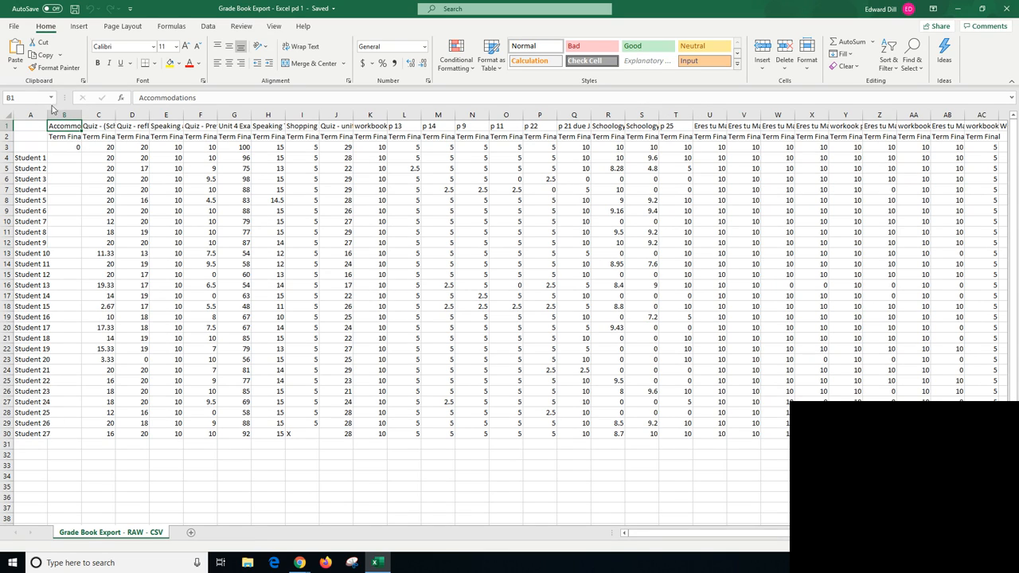
{"action": "double_click", "coordinate": [47, 114]}
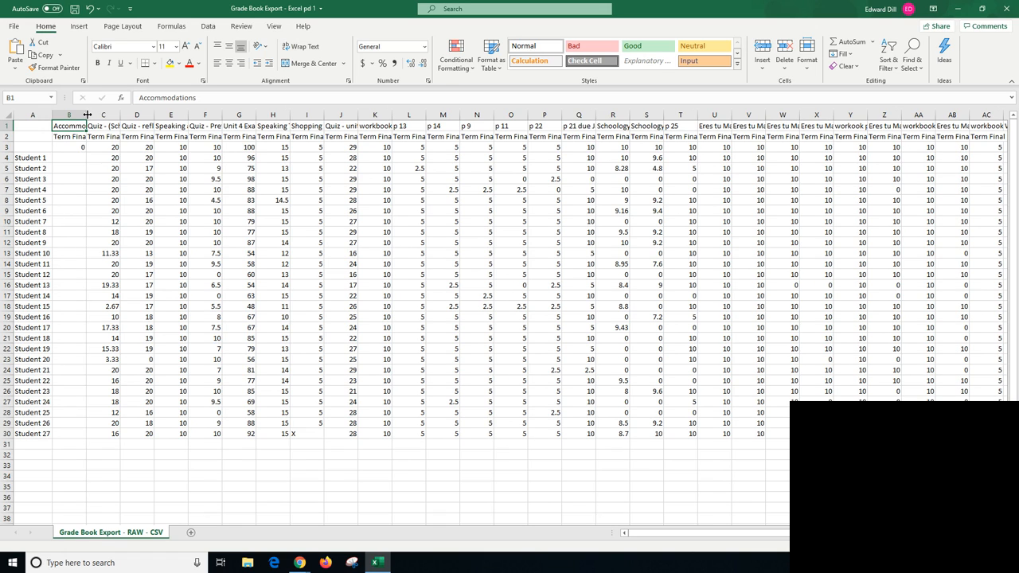
{"action": "double_click", "coordinate": [87, 115]}
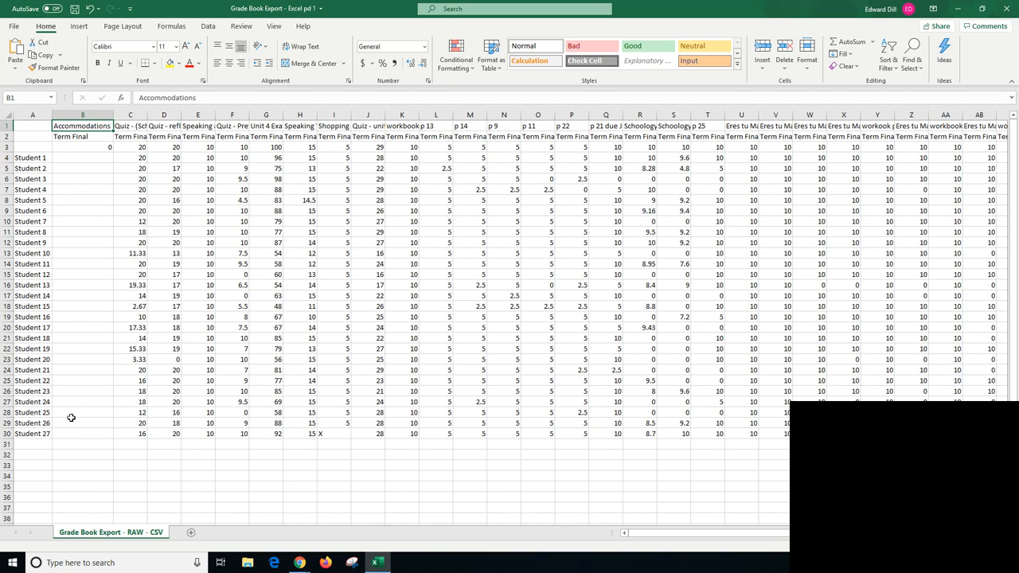
{"action": "left_click", "coordinate": [89, 111]}
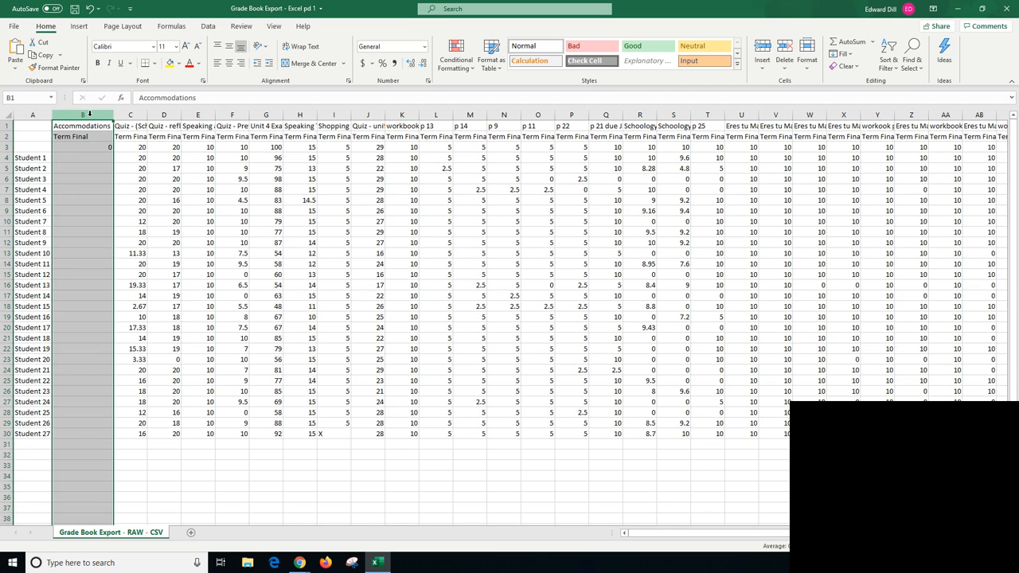
{"action": "key", "text": "Delete"}
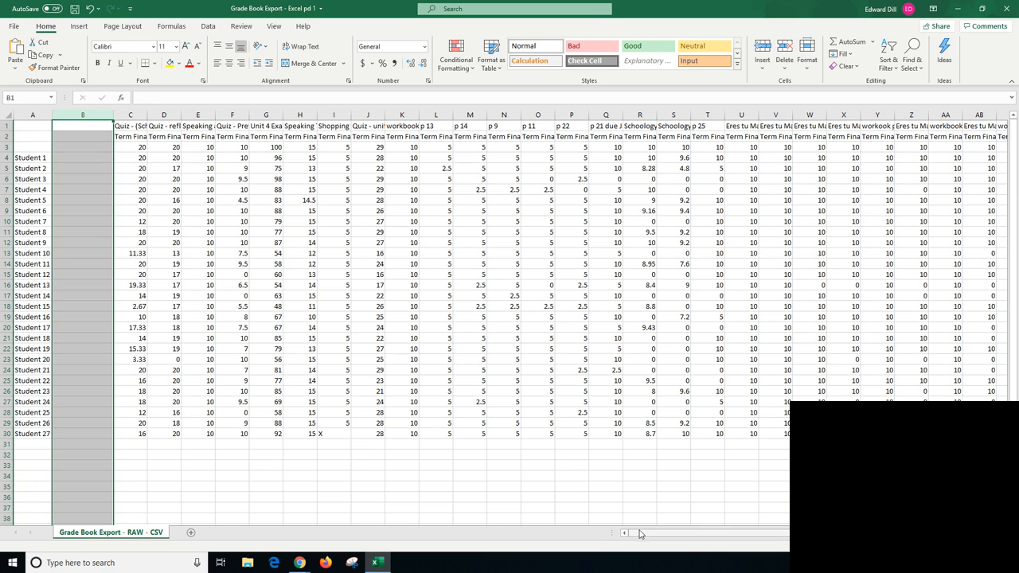
- Clear the Week1-1 through Week2-3 assignment data in cells AD1:AI30
{"action": "left_click_drag", "start_coordinate": [642, 535], "coordinate": [749, 534]}
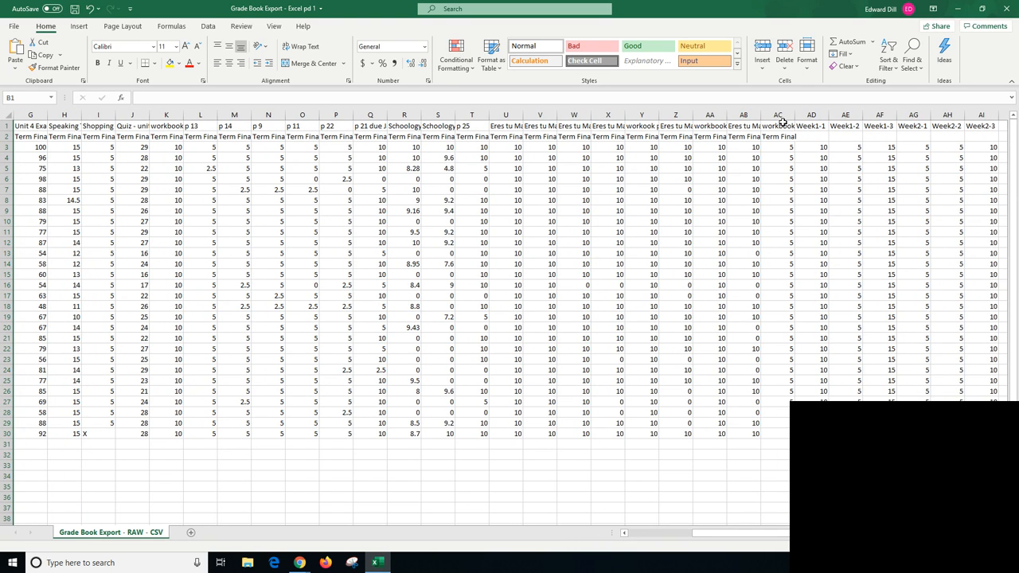
{"action": "left_click_drag", "start_coordinate": [816, 126], "coordinate": [987, 434]}
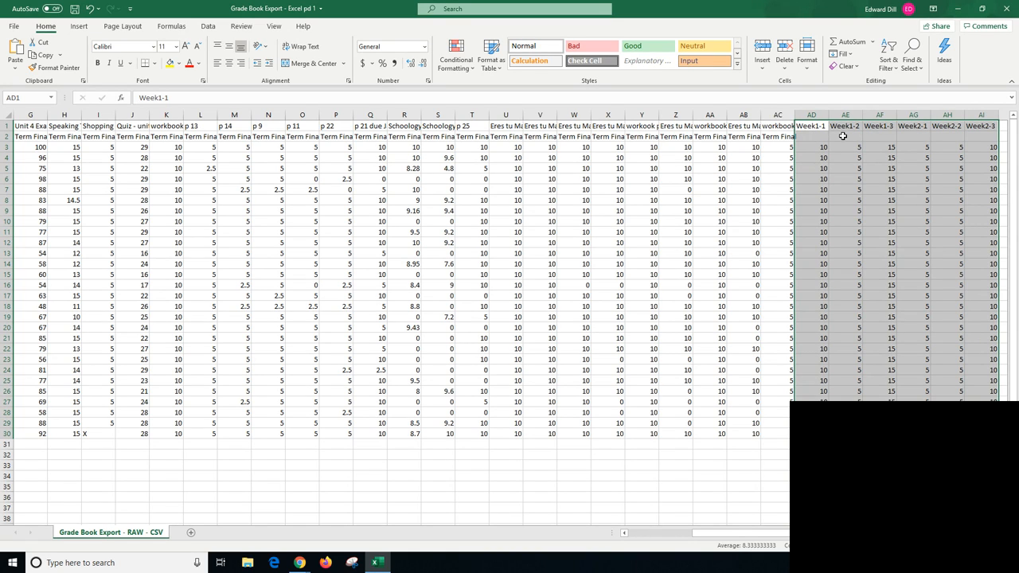
{"action": "key", "text": "Delete"}
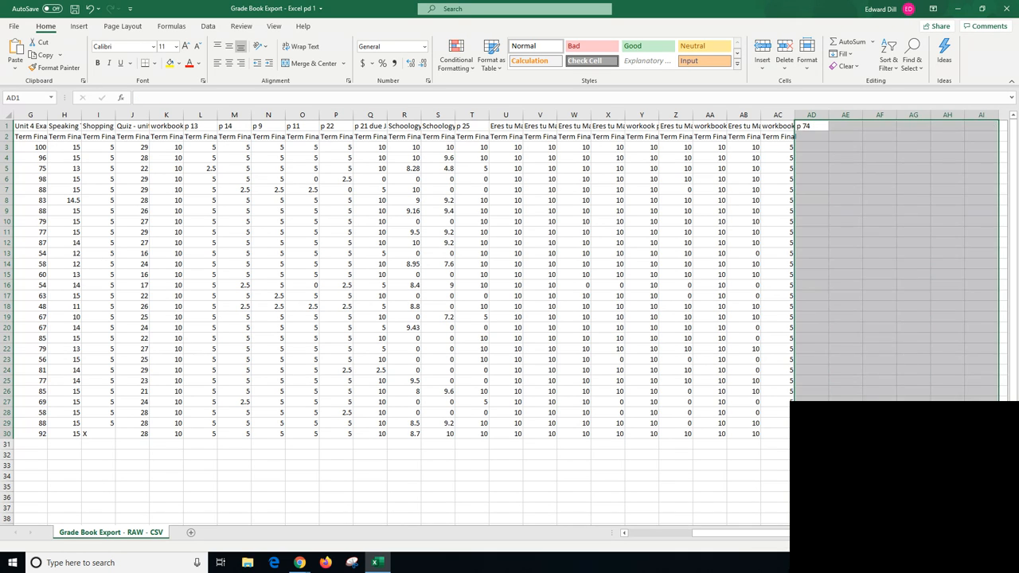
{"action": "left_click", "coordinate": [846, 476]}
- Auto-fit the "Quiz - unit 5A vocab" column and insert three blank columns between it and "workbook pages 5 & 6"
{"action": "left_click_drag", "start_coordinate": [836, 533], "coordinate": [762, 544]}
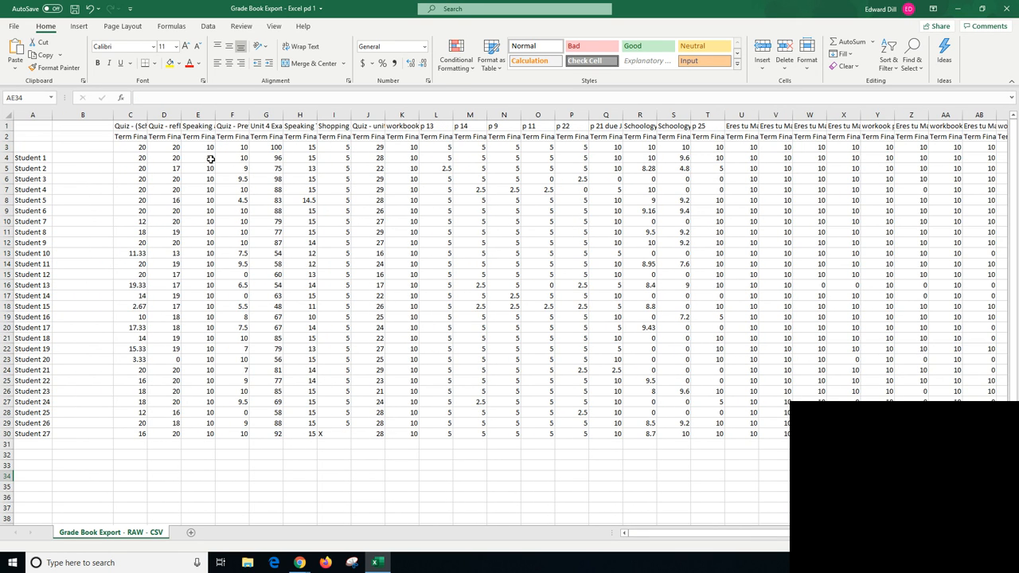
{"action": "double_click", "coordinate": [385, 113]}
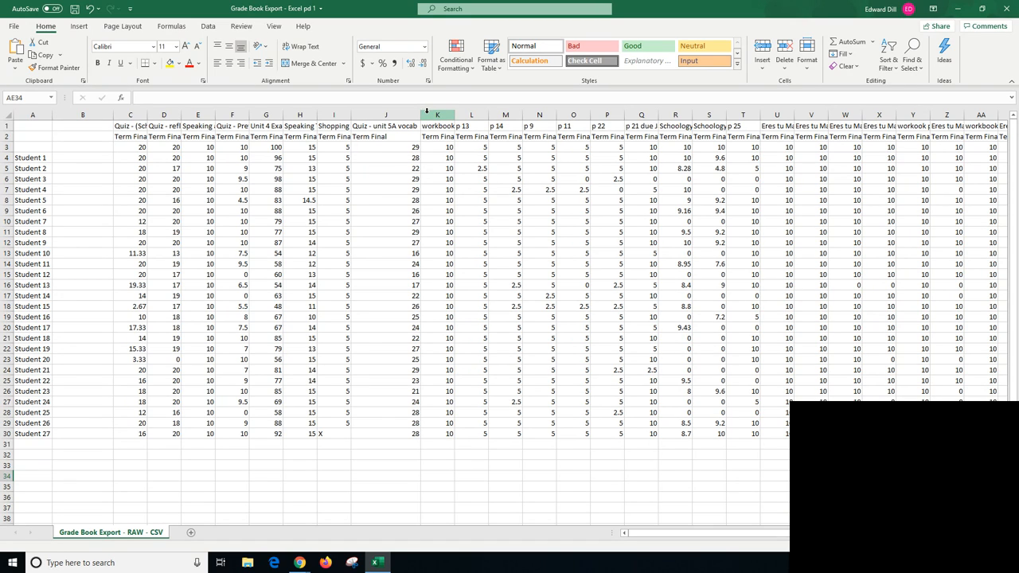
{"action": "right_click", "coordinate": [428, 114]}
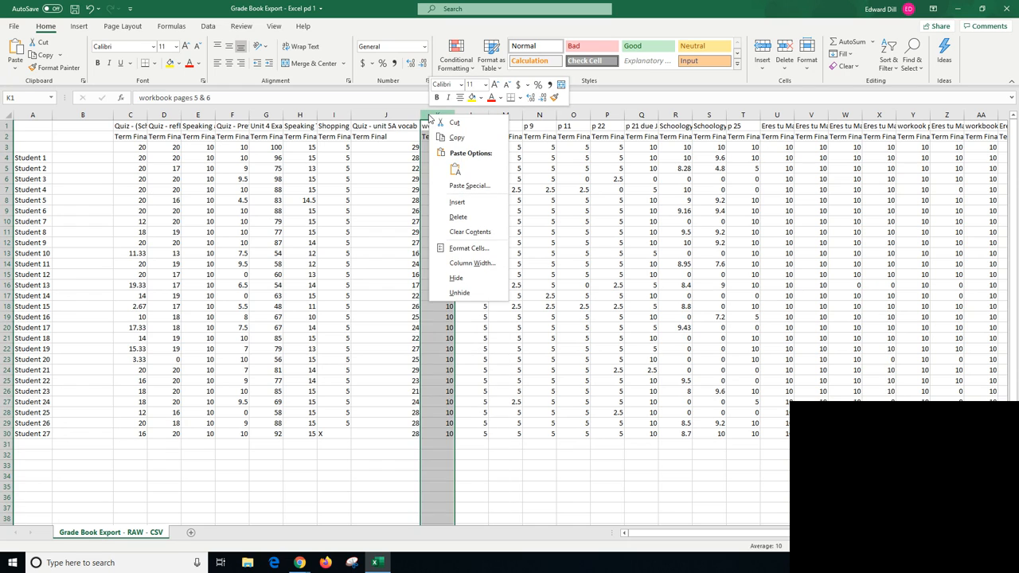
{"action": "left_click", "coordinate": [447, 202]}
{"action": "right_click", "coordinate": [500, 115]}
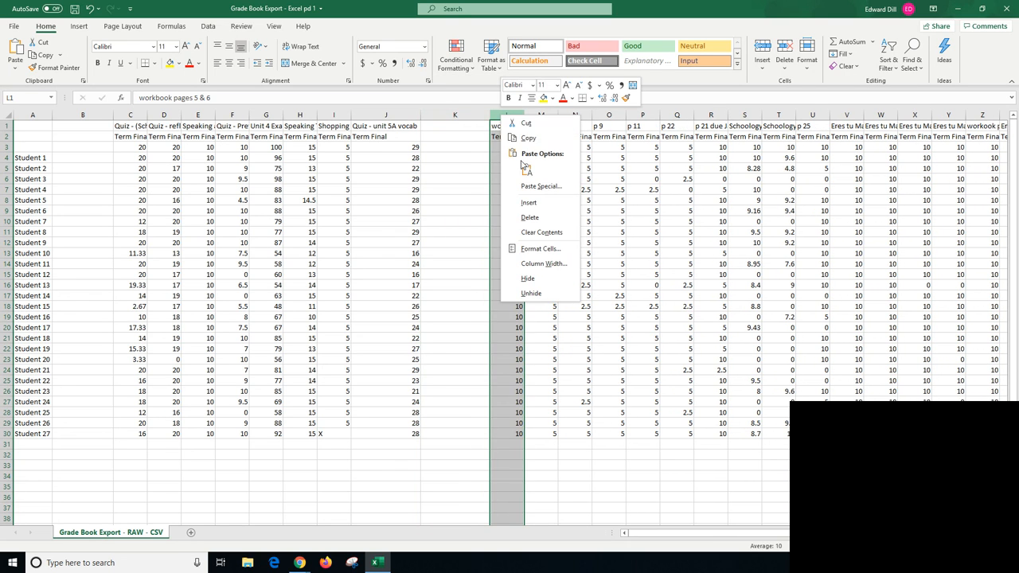
{"action": "left_click", "coordinate": [521, 201]}
{"action": "right_click", "coordinate": [569, 114]}
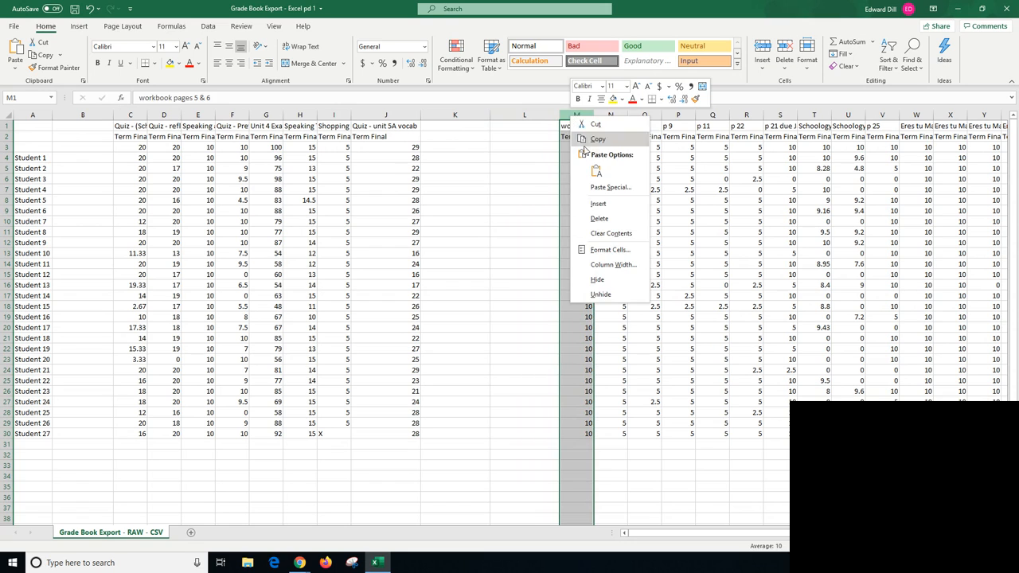
{"action": "left_click", "coordinate": [605, 203]}
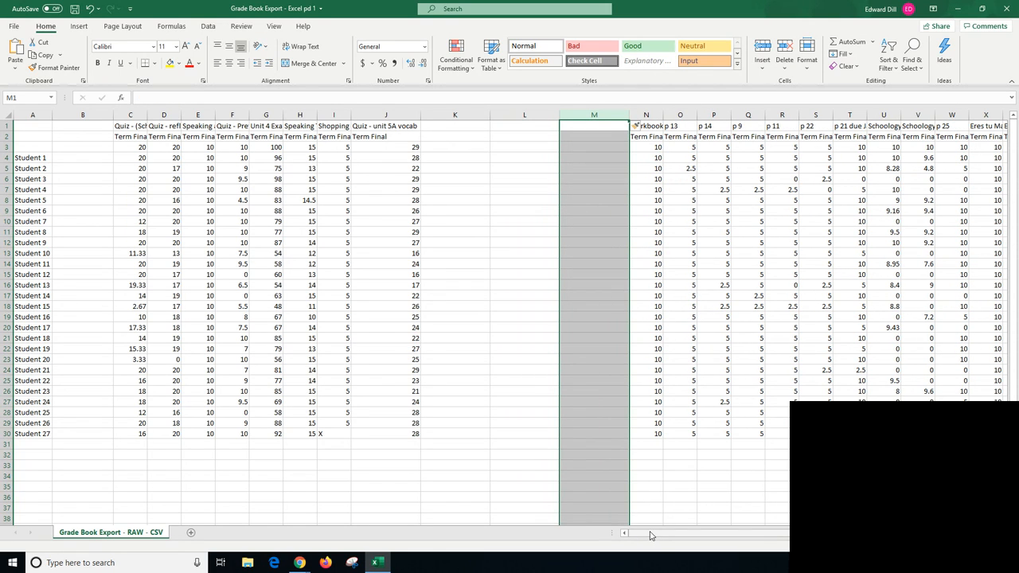
{"action": "left_click_drag", "start_coordinate": [650, 534], "coordinate": [651, 534]}
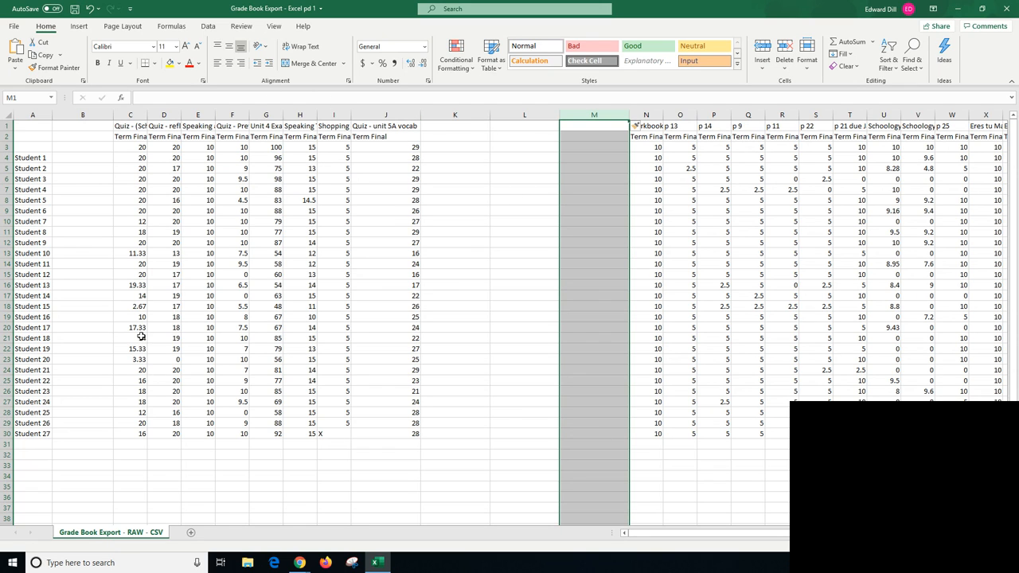
{"action": "left_click_drag", "start_coordinate": [712, 535], "coordinate": [764, 535]}
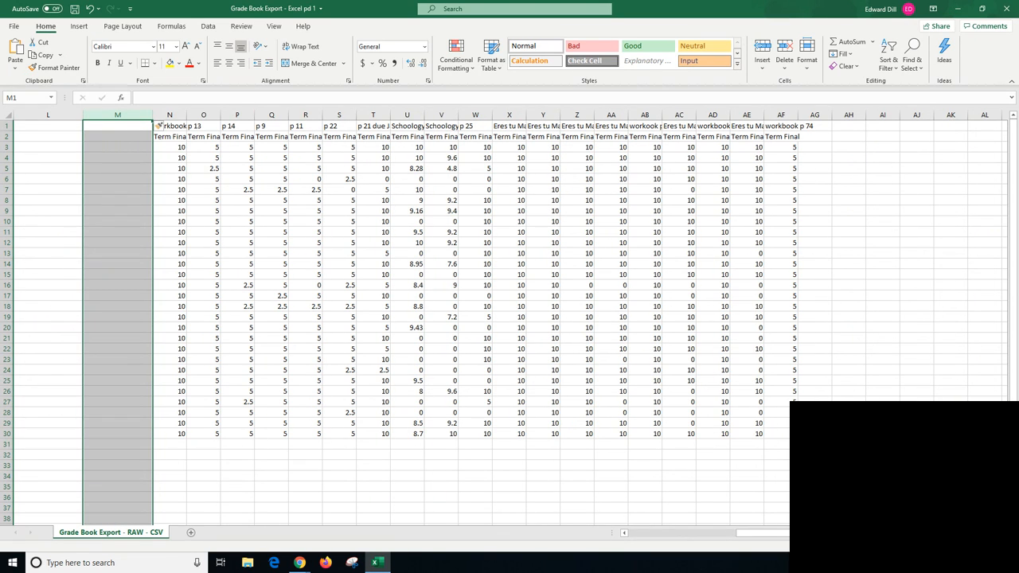
{"action": "left_click_drag", "start_coordinate": [822, 534], "coordinate": [770, 536]}
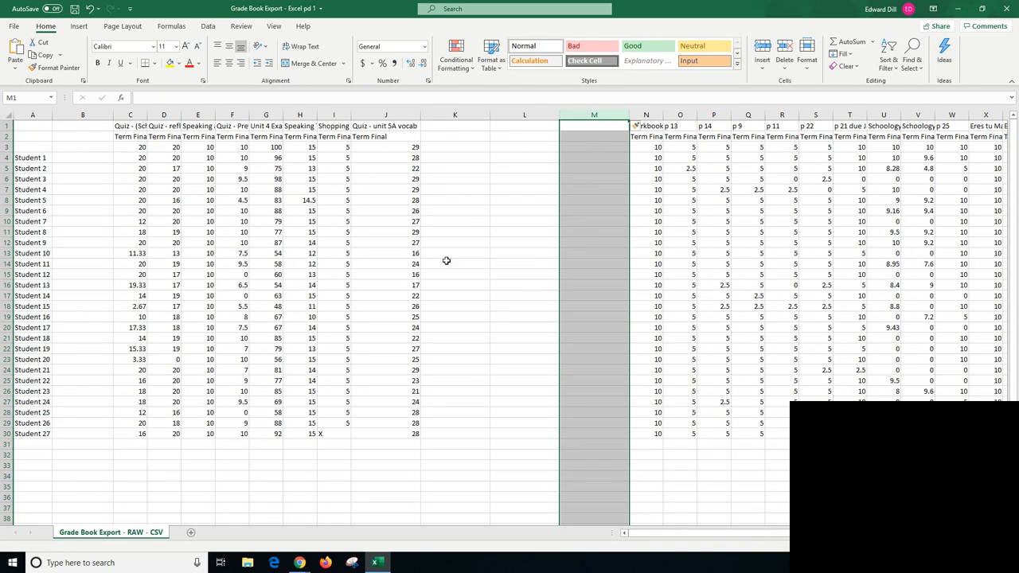
- Highlight Student 27's score marked X in cell I30 with a yellow fill
{"action": "left_click_drag", "start_coordinate": [714, 535], "coordinate": [646, 532]}
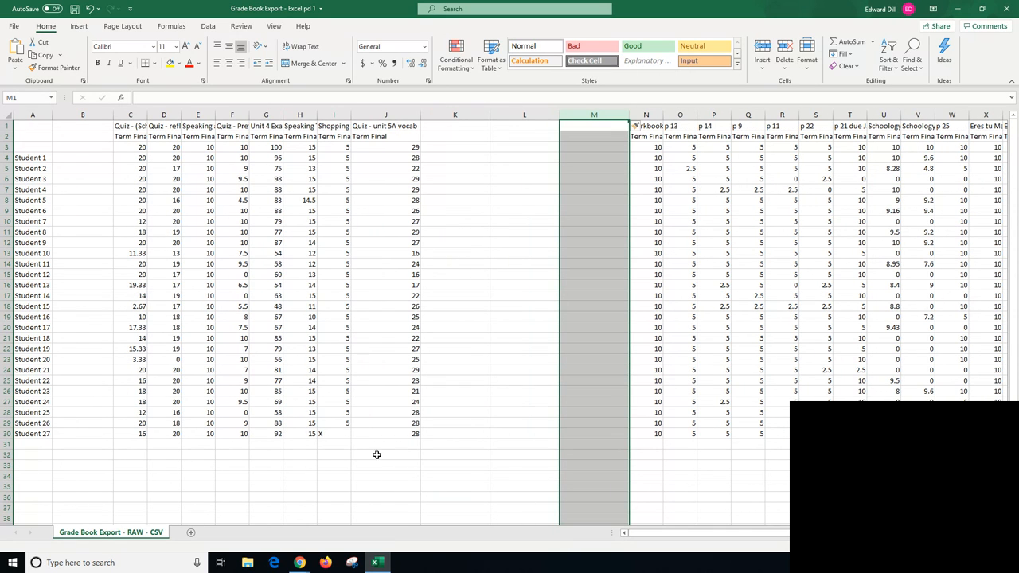
{"action": "left_click", "coordinate": [335, 434]}
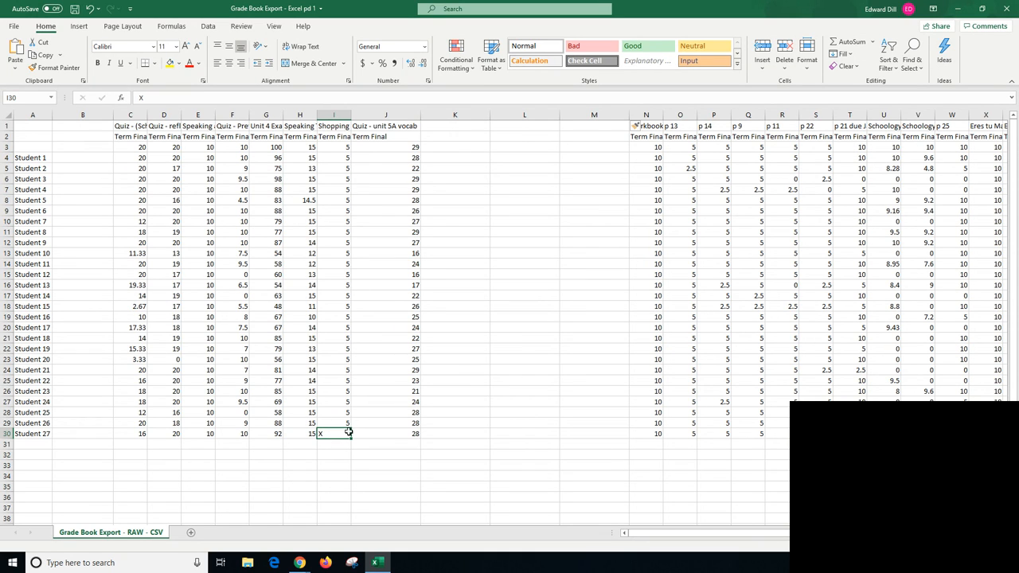
{"action": "left_click", "coordinate": [169, 64]}
- Enter the heading CATEGORY 1 in K1, with the labels SUM in K2 and AVERAGE in L2
{"action": "left_click", "coordinate": [462, 129]}
{"action": "type", "text": "CATEGORY 1"}
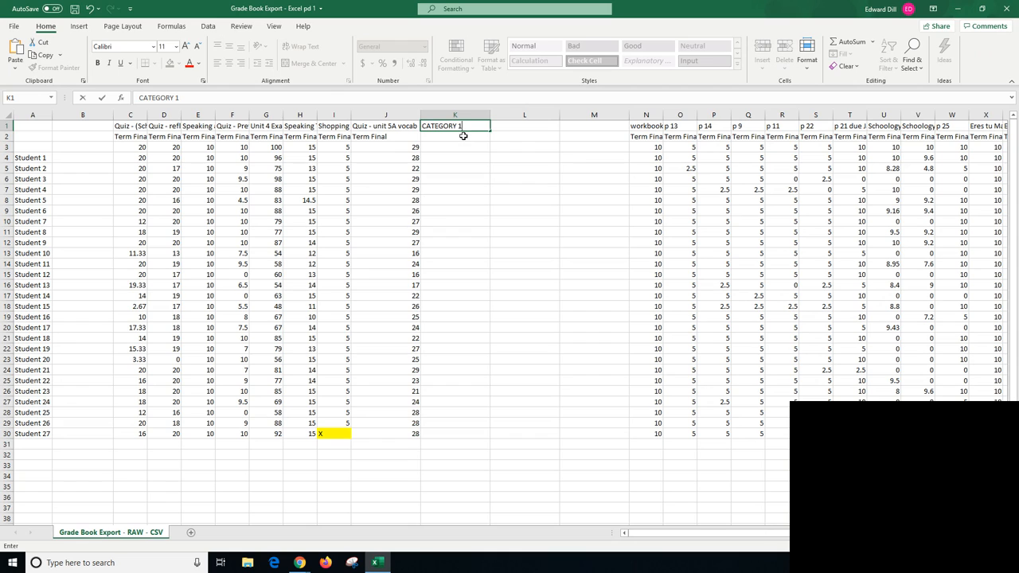
{"action": "left_click", "coordinate": [453, 139]}
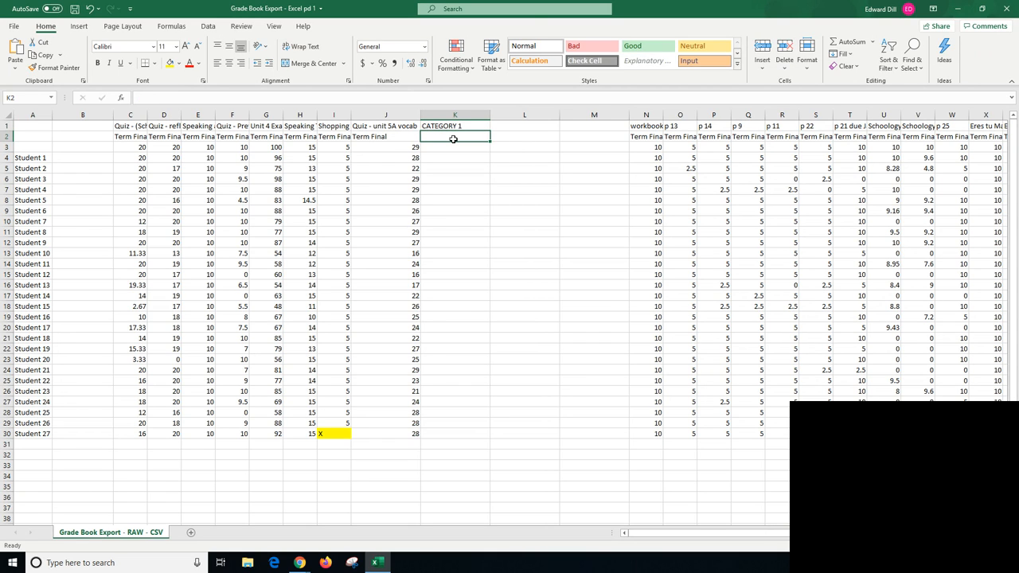
{"action": "type", "text": "SUM"}
{"action": "key", "text": "Tab"}
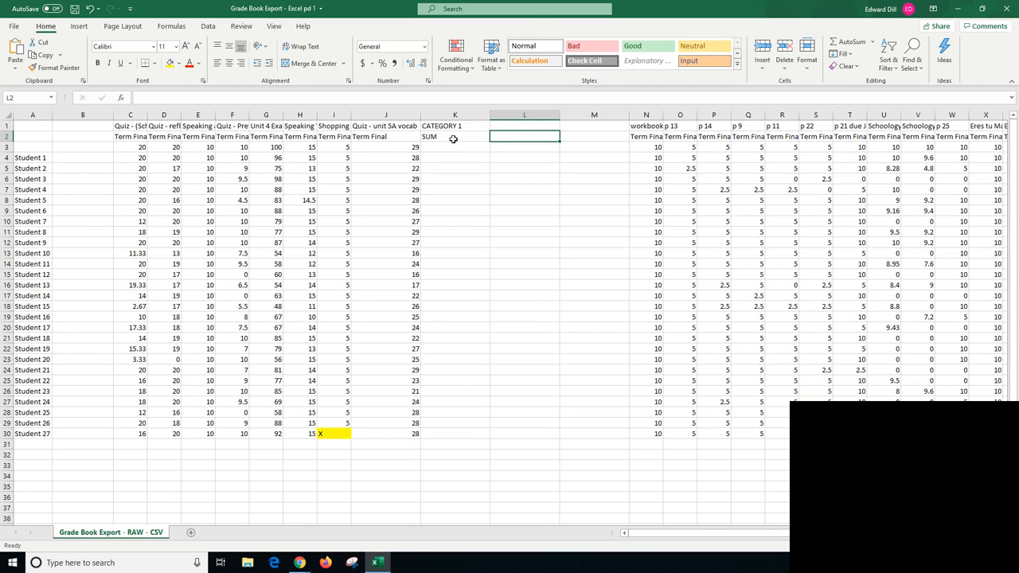
{"action": "type", "text": "AVERAGE"}
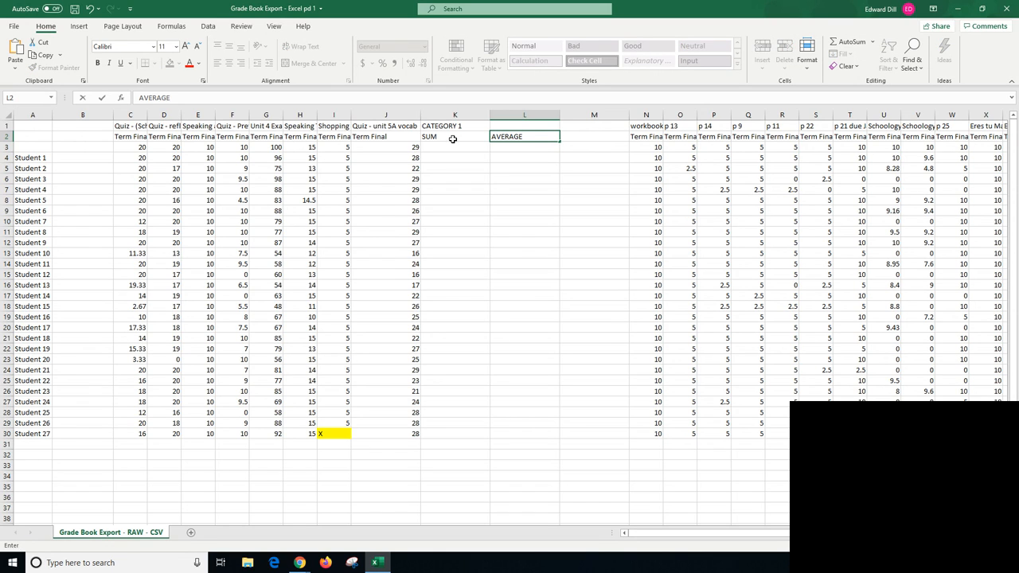
- Total the possible points in row 3 by entering =SUM(C3:J3) in K3, and leave that cell selected
{"action": "left_click", "coordinate": [451, 146]}
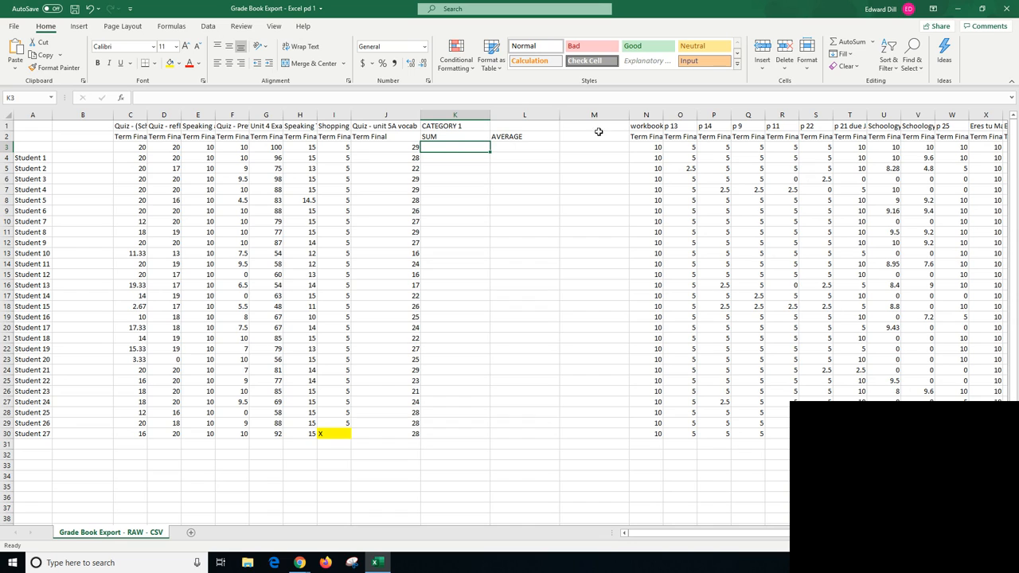
{"action": "left_click", "coordinate": [852, 42]}
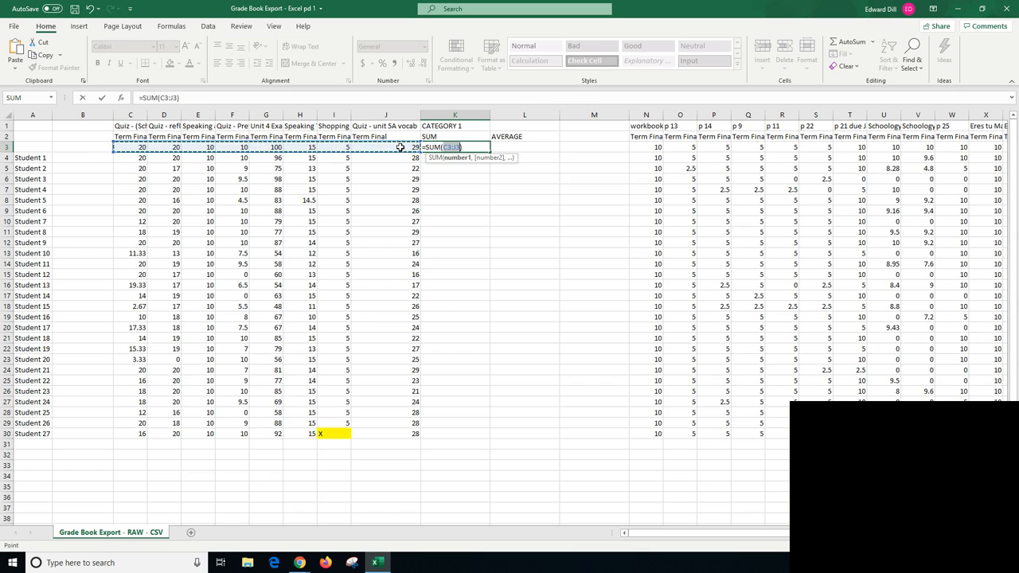
{"action": "key", "text": "Return"}
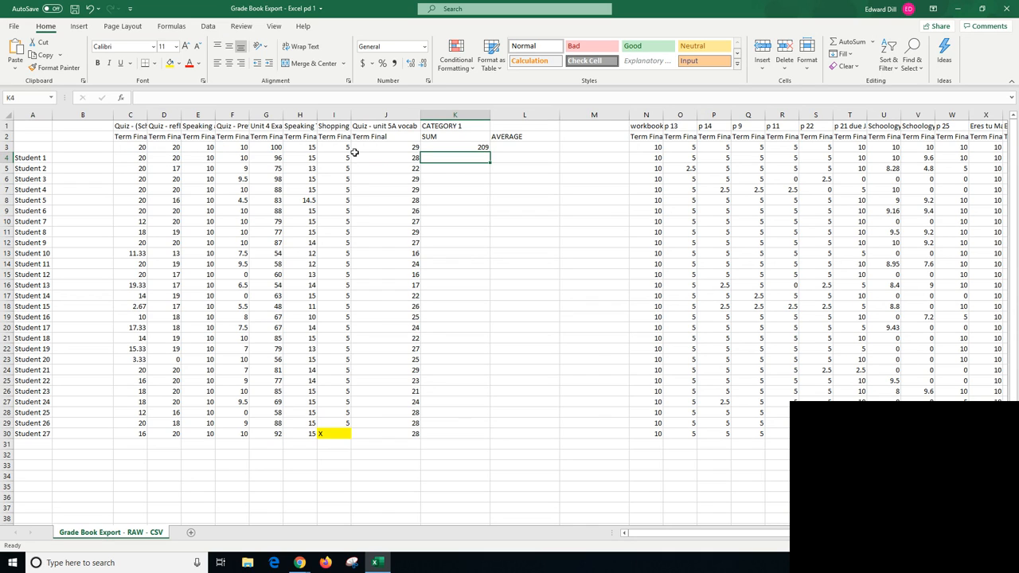
{"action": "left_click", "coordinate": [40, 148]}
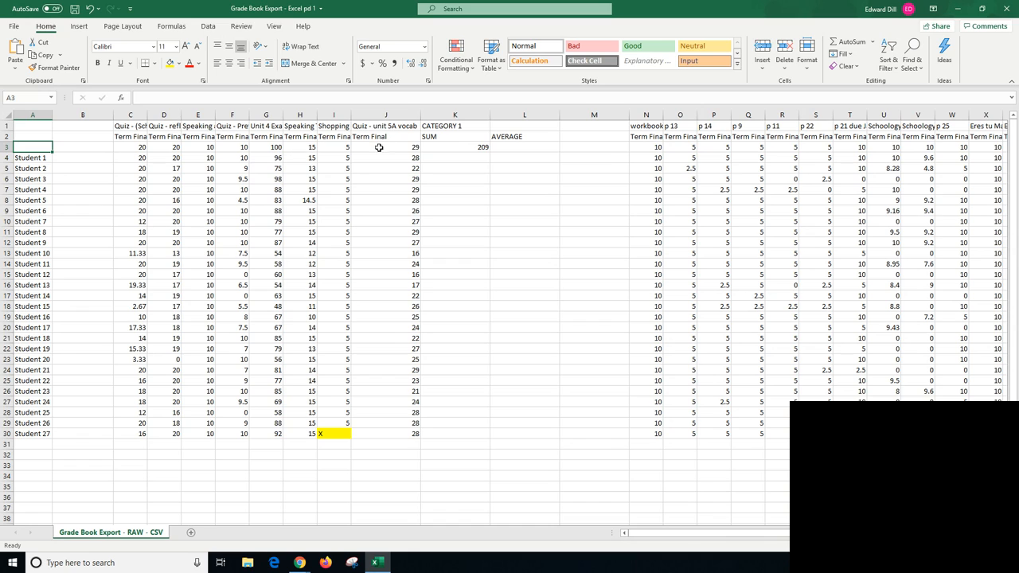
{"action": "left_click", "coordinate": [479, 150]}
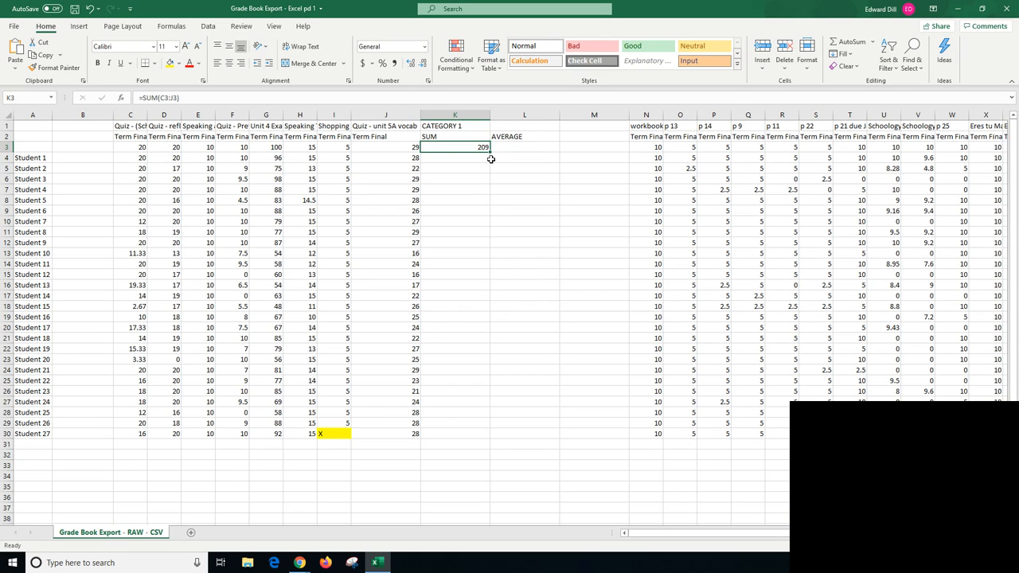
- Copy the sum formula from K3 down through K30, and make K3 bold with a red fill
{"action": "left_click_drag", "start_coordinate": [489, 151], "coordinate": [483, 439]}
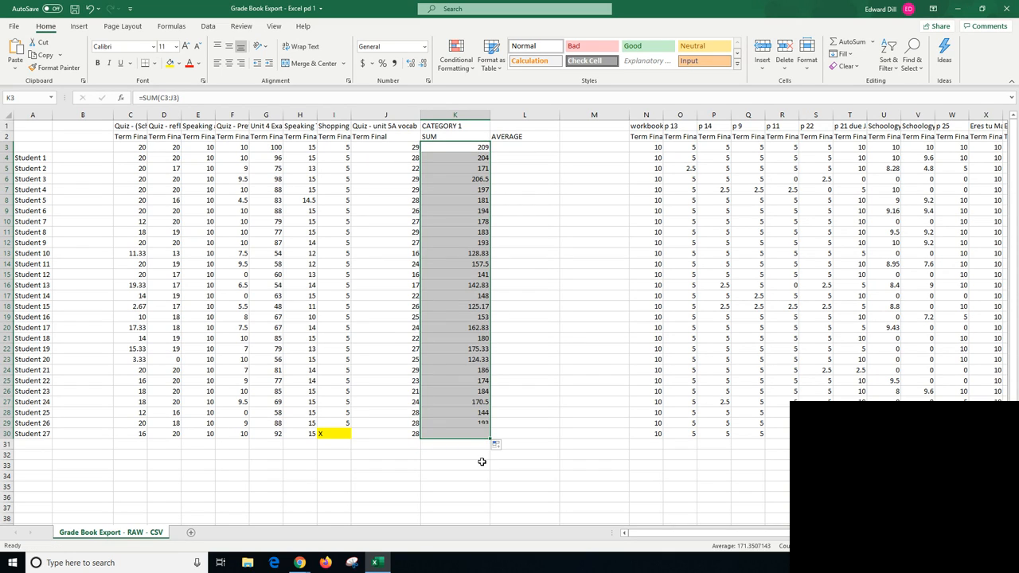
{"action": "left_click", "coordinate": [455, 484]}
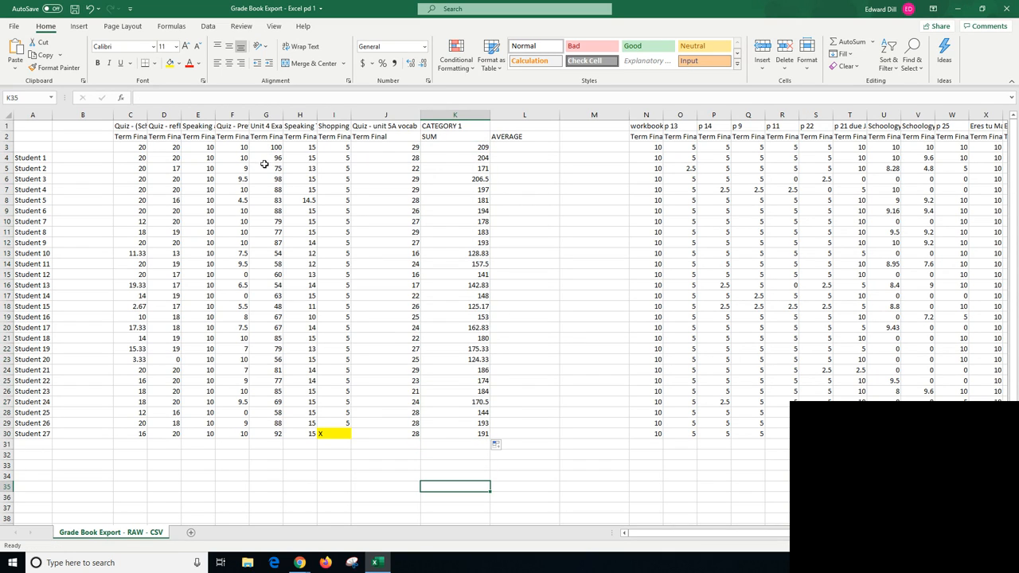
{"action": "left_click", "coordinate": [476, 149]}
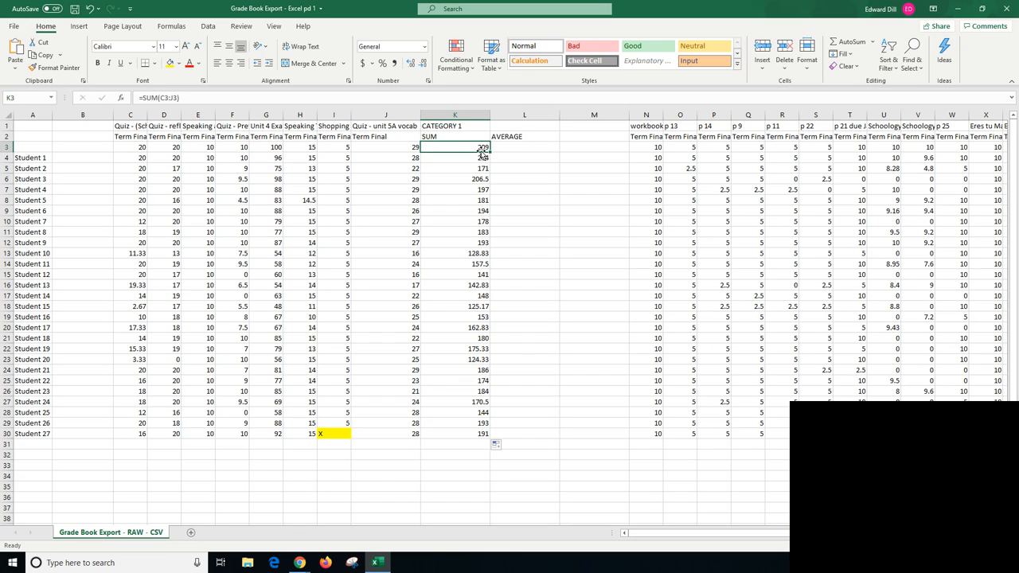
{"action": "key", "text": "ctrl+b"}
{"action": "left_click", "coordinate": [179, 64]}
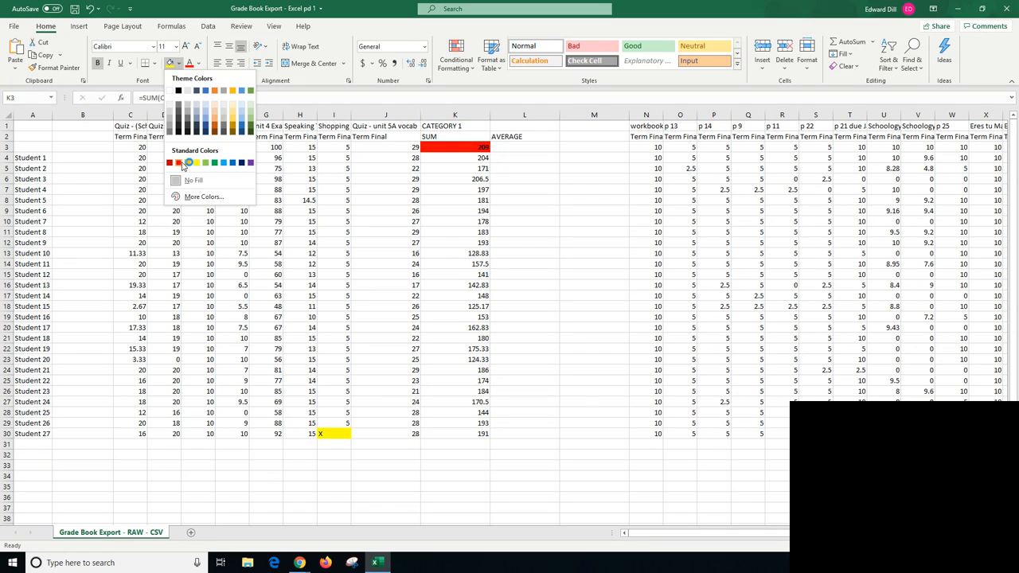
{"action": "left_click", "coordinate": [169, 163]}
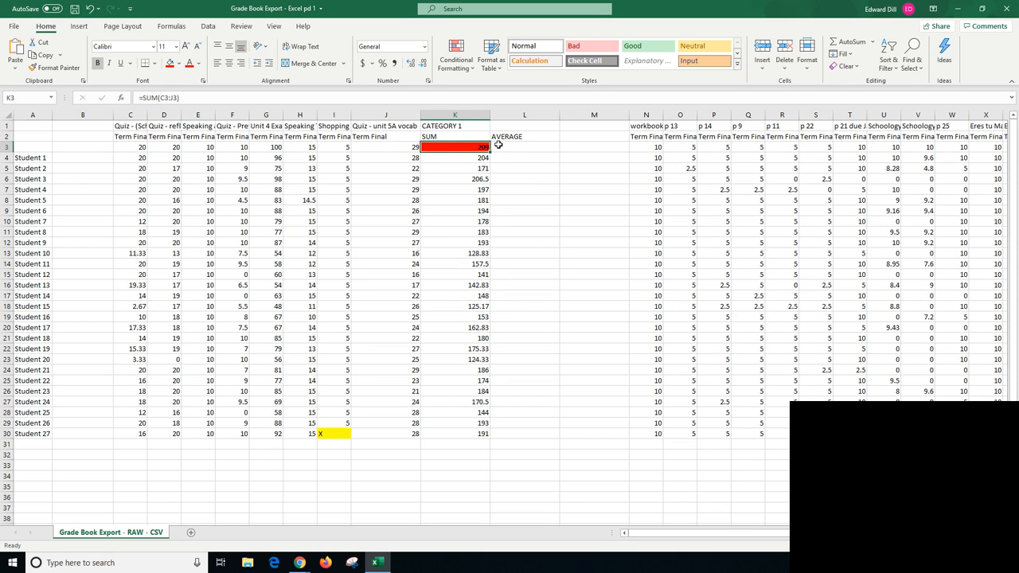
- Calculate Student 1's Category 1 average by entering =K4/209*100 in L4
{"action": "left_click", "coordinate": [539, 159]}
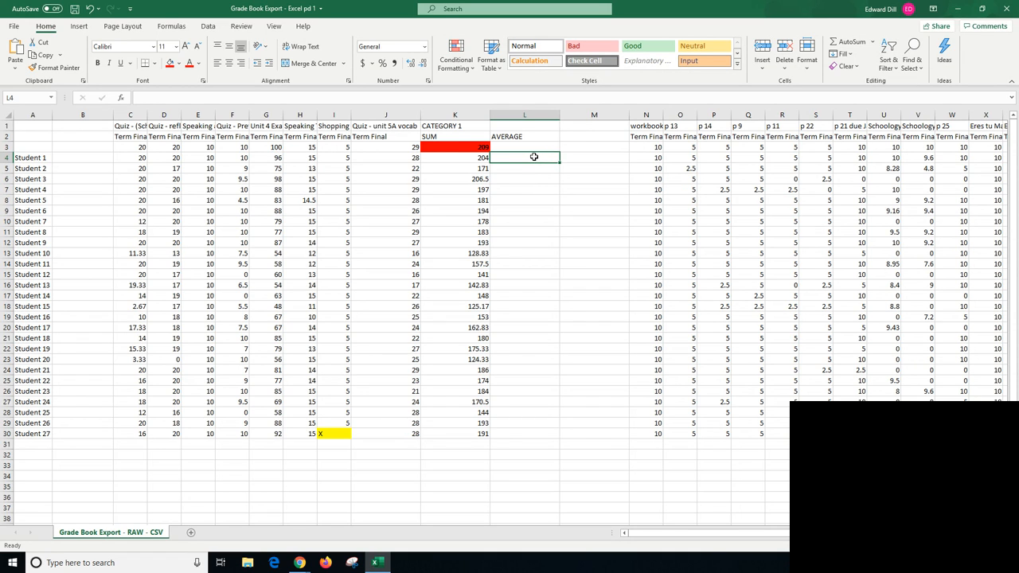
{"action": "type", "text": "="}
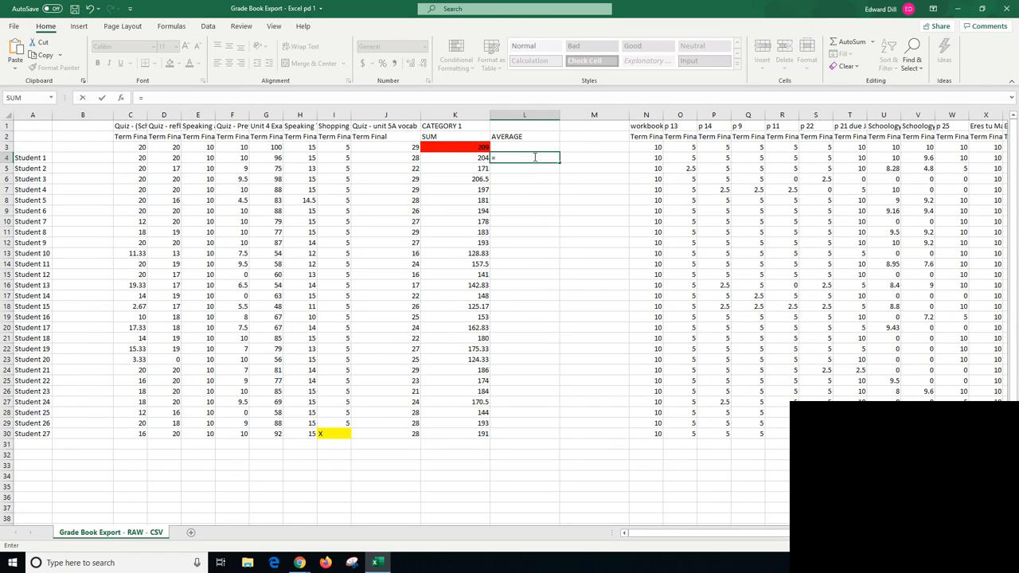
{"action": "left_click", "coordinate": [480, 158]}
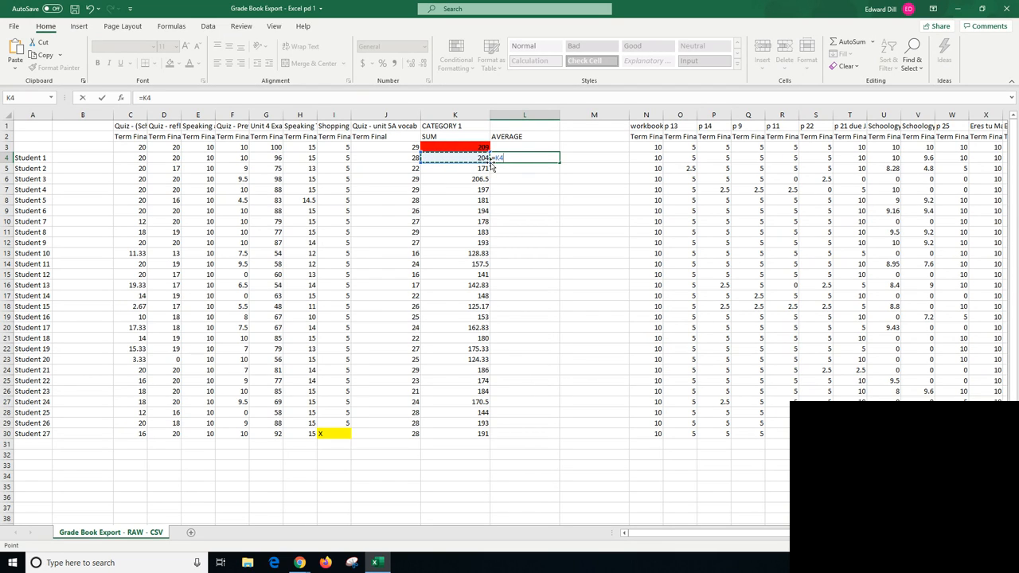
{"action": "type", "text": "/209"}
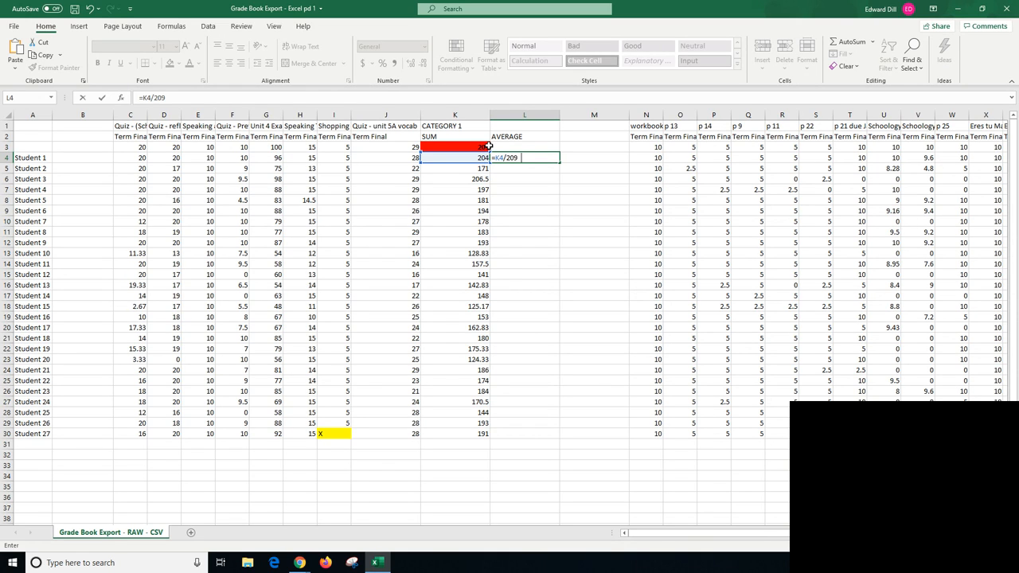
{"action": "type", "text": "00"}
{"action": "key", "text": "Return"}
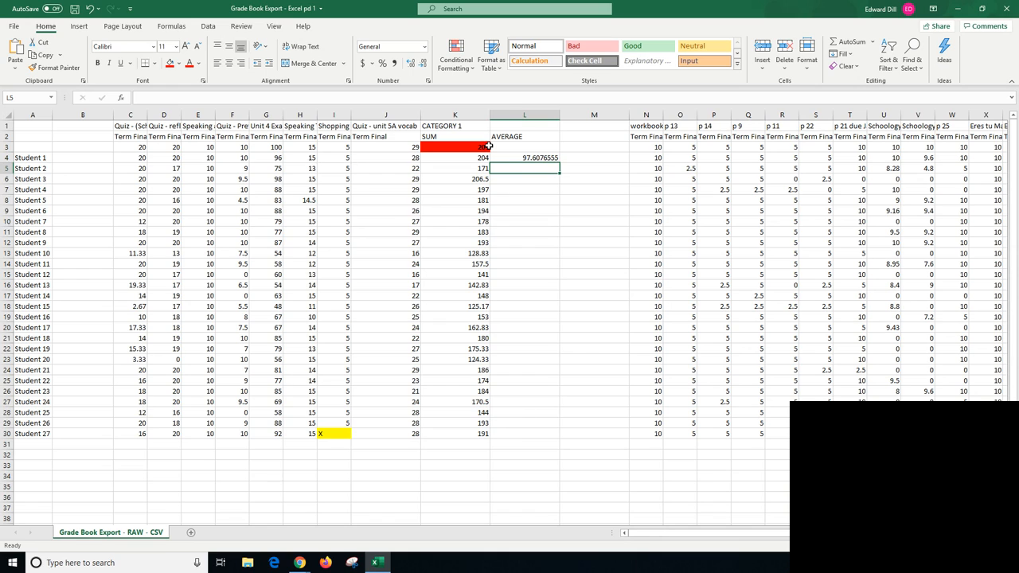
- Copy the average formula from L4 down through L30 for the remaining students
{"action": "left_click", "coordinate": [527, 159]}
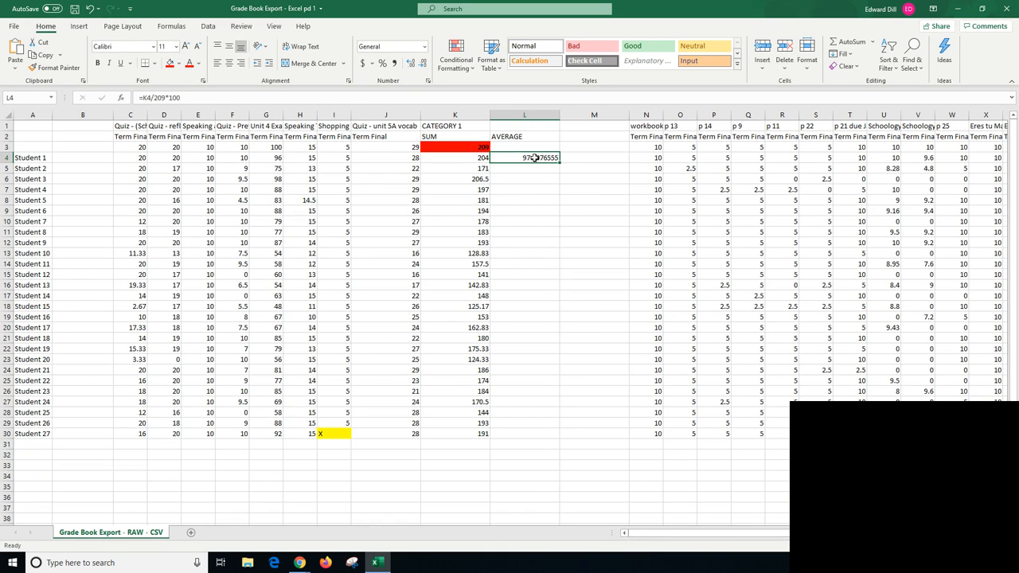
{"action": "left_click_drag", "start_coordinate": [559, 162], "coordinate": [538, 440]}
{"action": "left_click", "coordinate": [549, 475]}
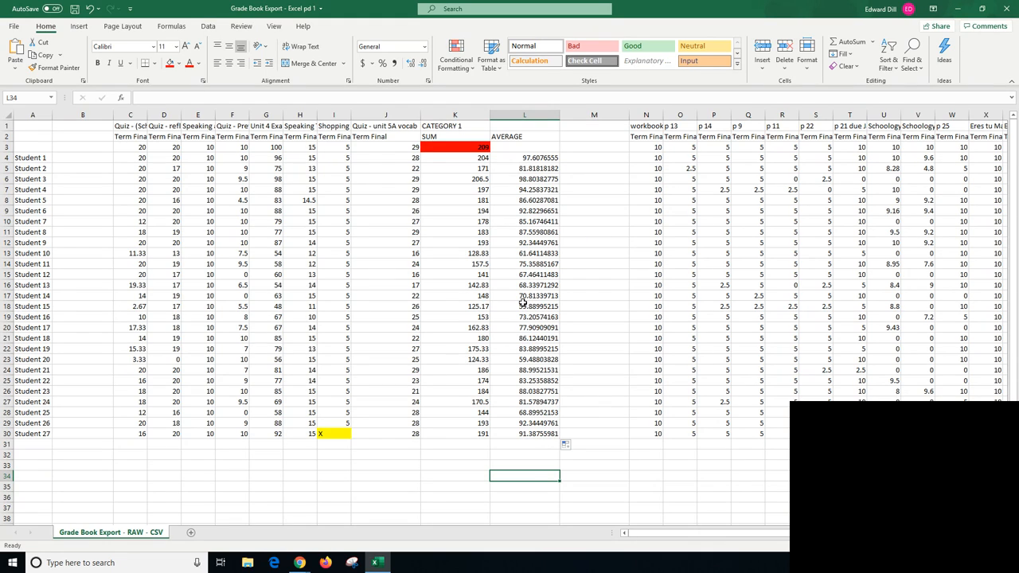
- Adjust Student 27's average in L30 for the score marked X by changing the formula to =K30/204*100
{"action": "left_click", "coordinate": [537, 435]}
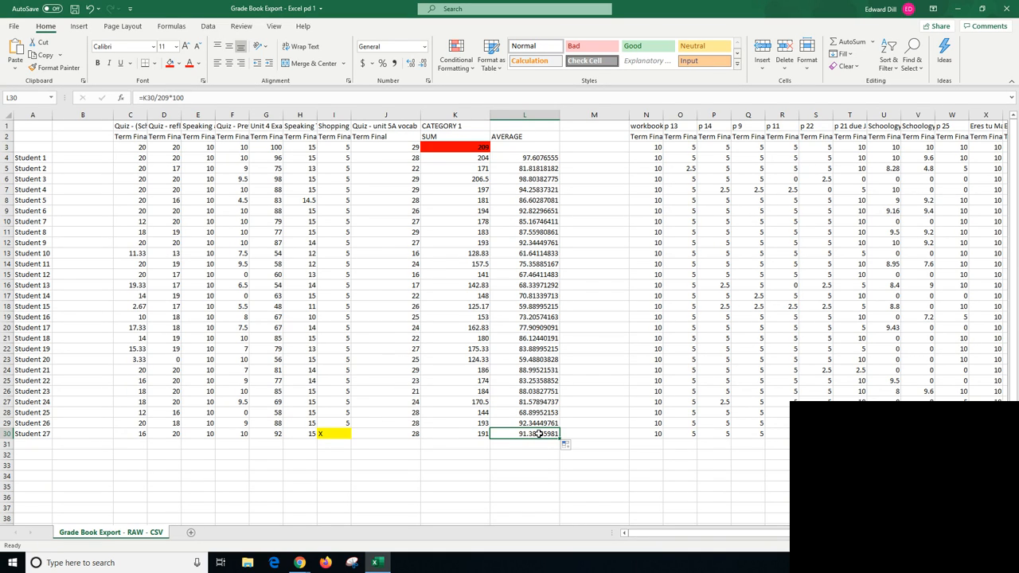
{"action": "left_click", "coordinate": [170, 97]}
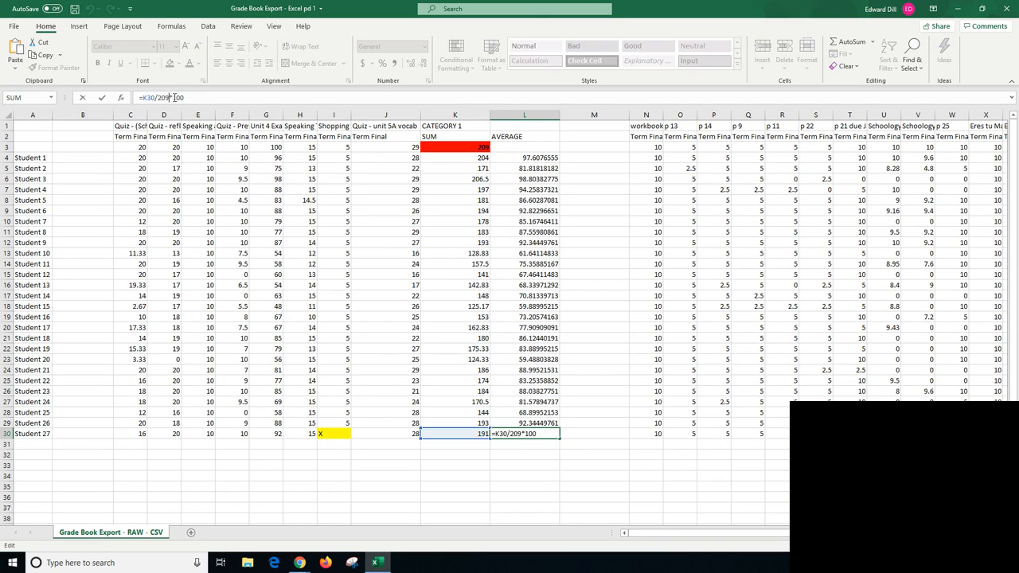
{"action": "key", "text": "BackSpace"}
{"action": "key", "text": "Return"}
{"action": "left_click", "coordinate": [557, 435]}
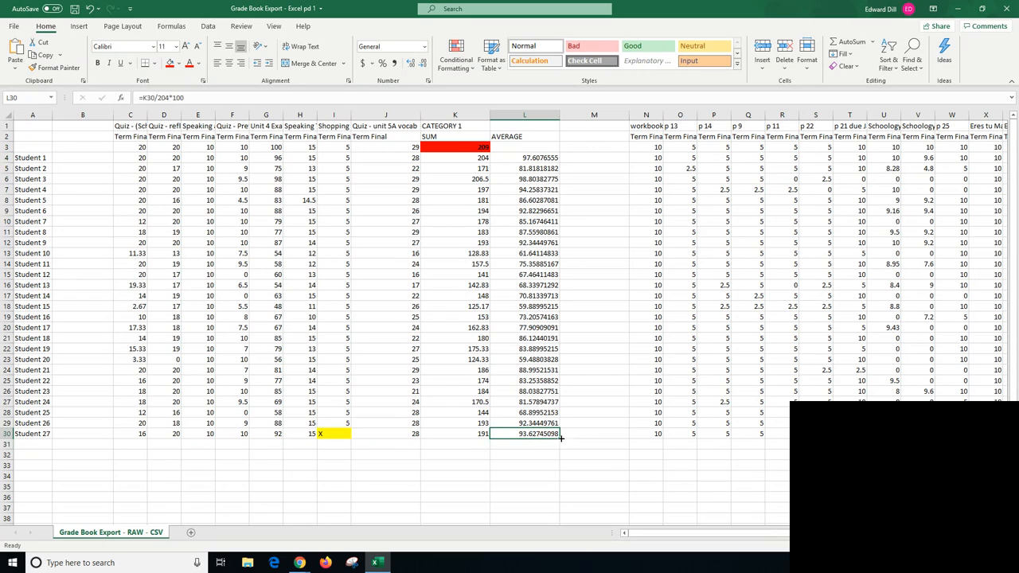
{"action": "left_click", "coordinate": [333, 436]}
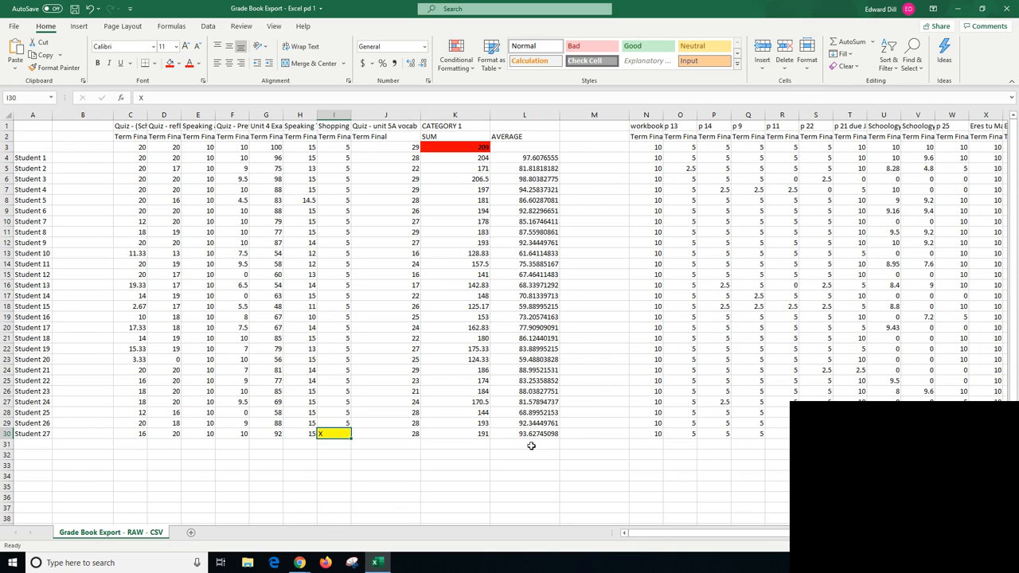
- Widen the "workbook p 74" column and enter the heading CATEGORY 2 in AG1, with SUM in AG2 and AVERAGE in AH2
{"action": "left_click_drag", "start_coordinate": [675, 537], "coordinate": [683, 536]}
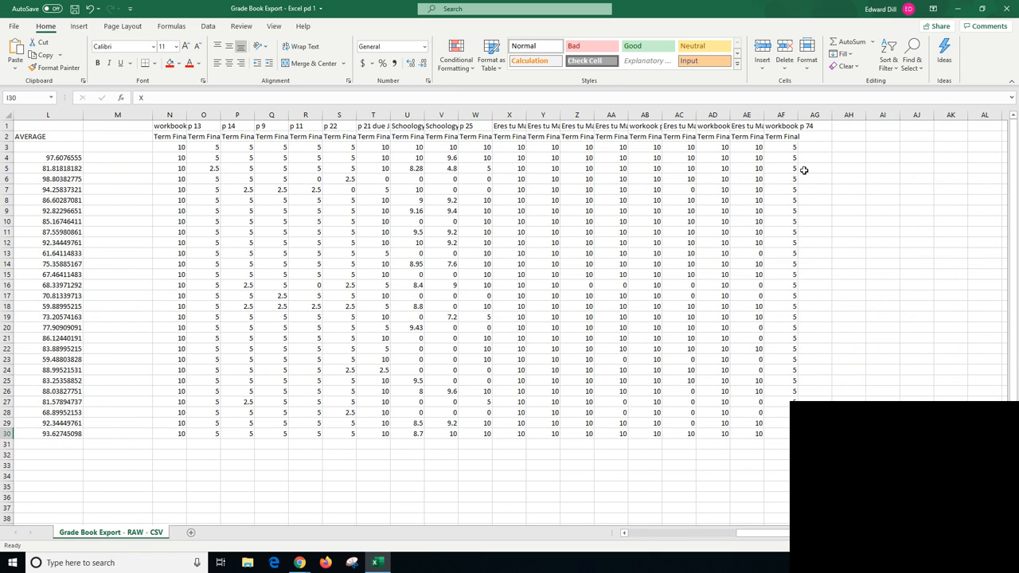
{"action": "left_click", "coordinate": [821, 128]}
{"action": "left_click_drag", "start_coordinate": [798, 115], "coordinate": [816, 115]}
{"action": "type", "text": "C"}
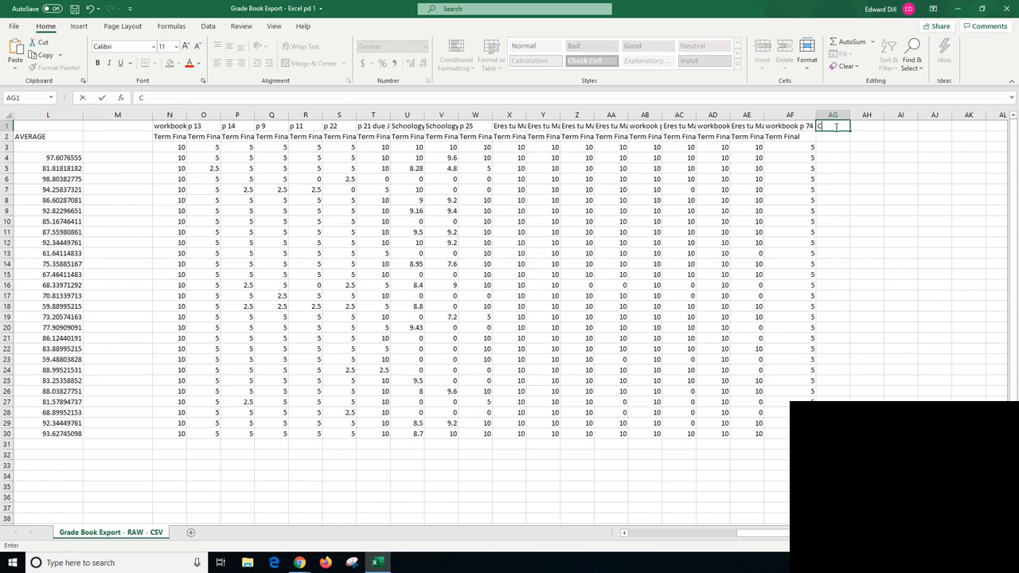
{"action": "type", "text": "ATEGORY 2"}
{"action": "key", "text": "Return"}
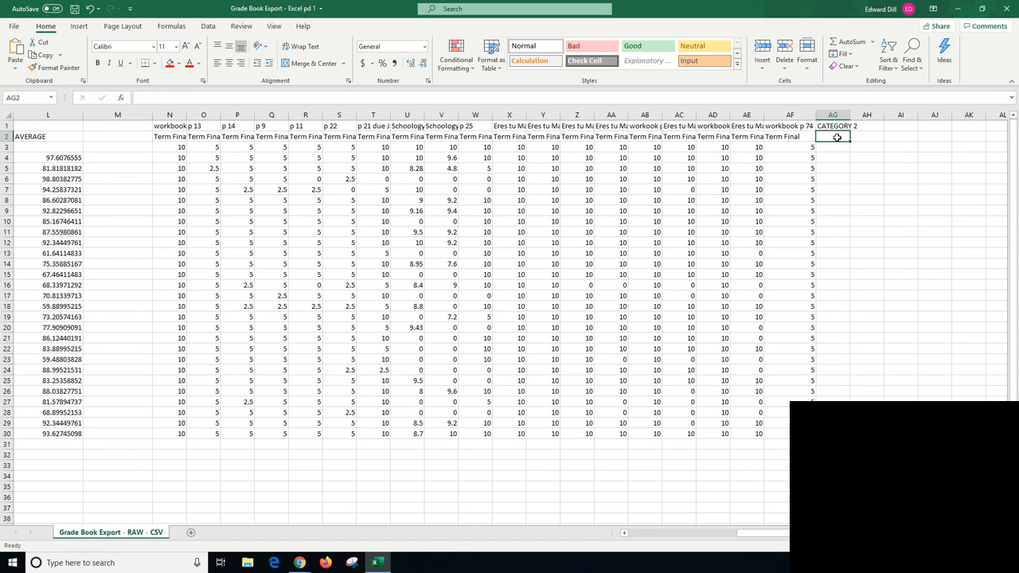
{"action": "type", "text": "SUM"}
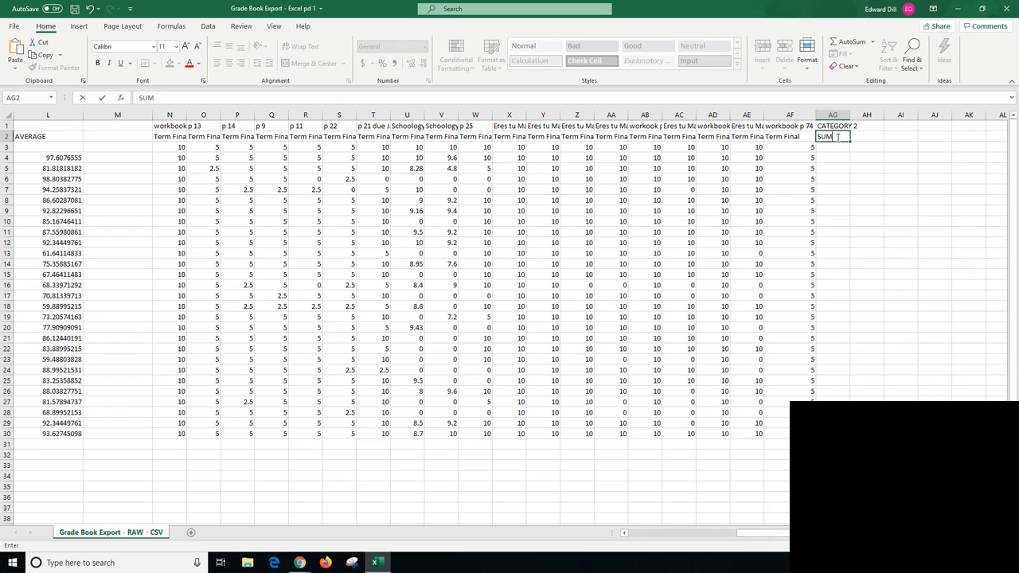
{"action": "key", "text": "Tab"}
{"action": "type", "text": "AVERAGE"}
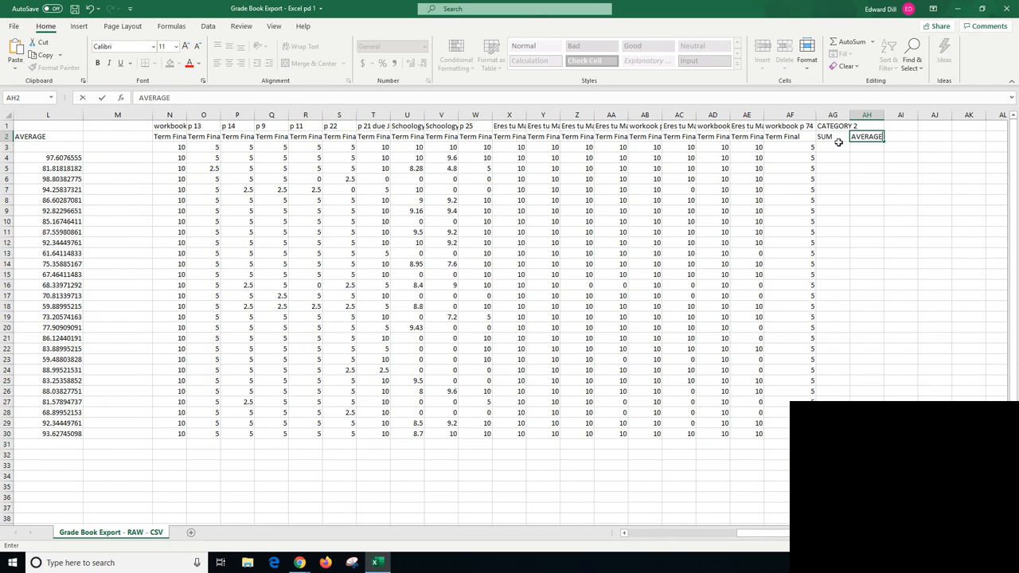
{"action": "key", "text": "Return"}
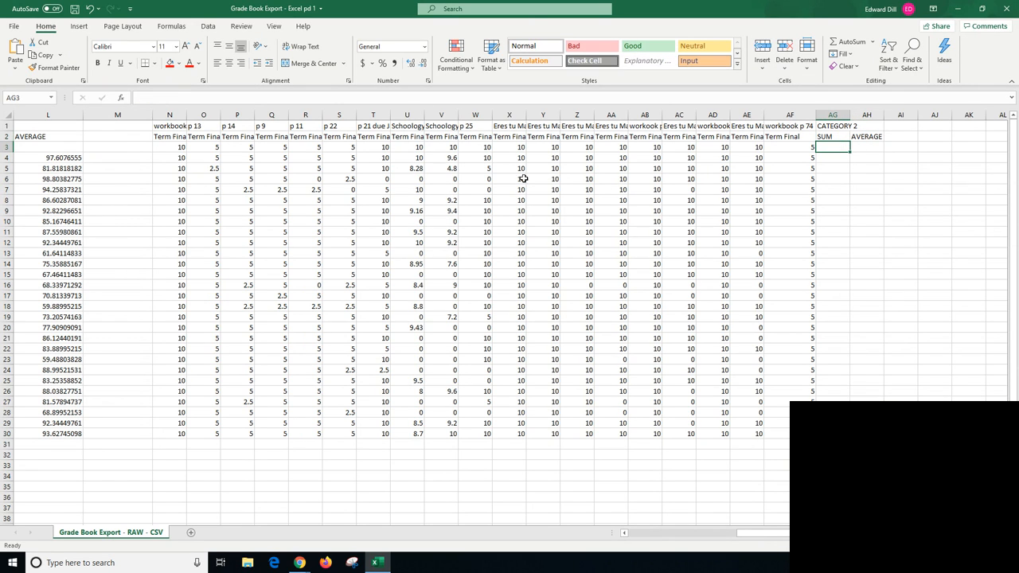
- Total the Category 2 possible points by entering =SUM(N3:AF3) in AG3
{"action": "left_click_drag", "start_coordinate": [751, 540], "coordinate": [648, 541]}
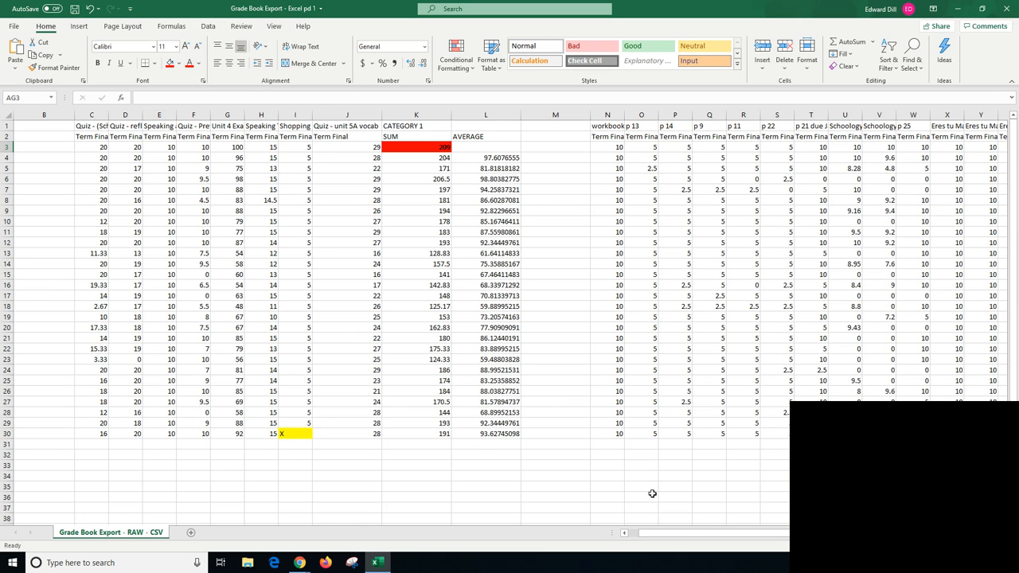
{"action": "left_click_drag", "start_coordinate": [659, 540], "coordinate": [760, 539]}
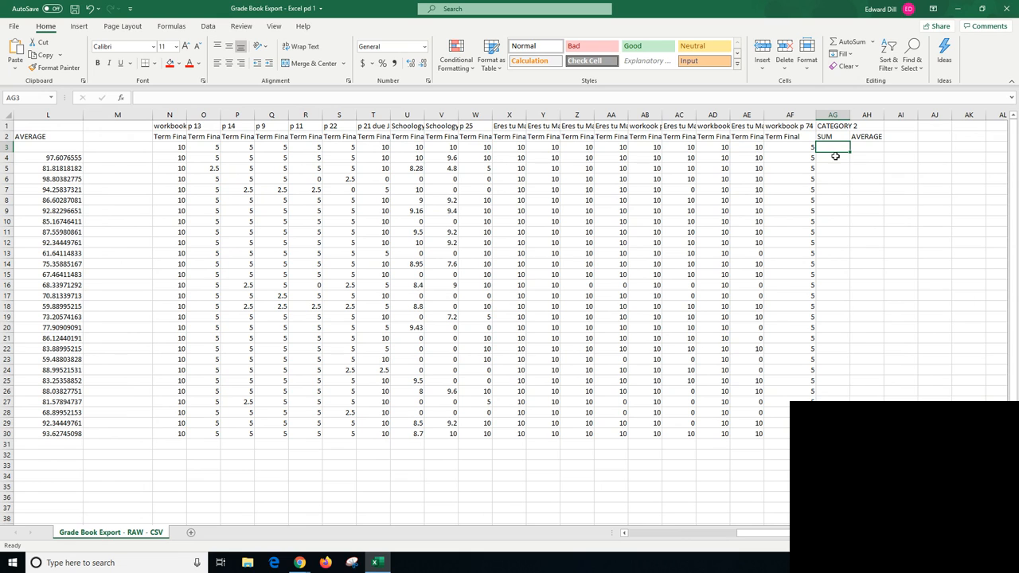
{"action": "left_click", "coordinate": [847, 48]}
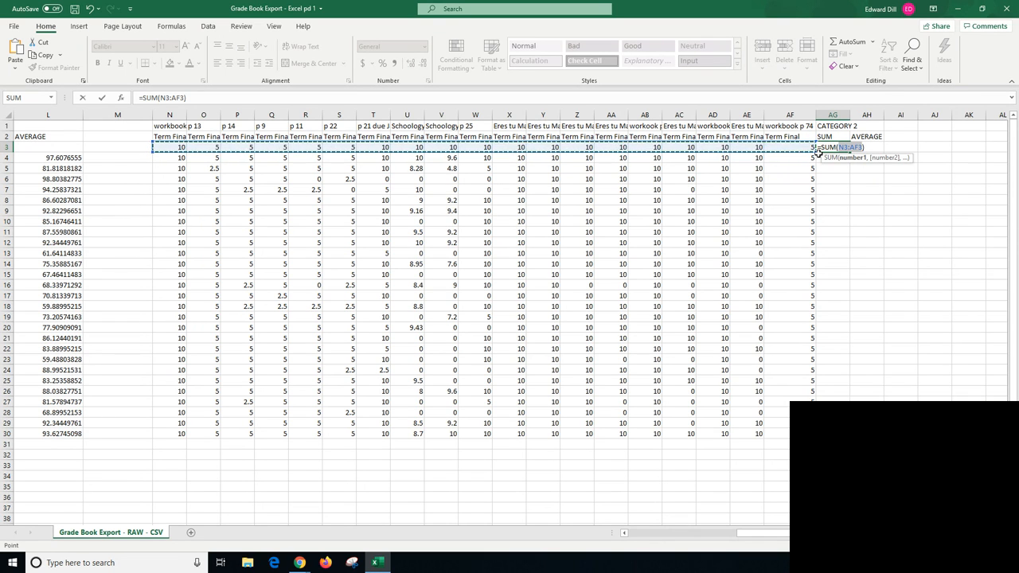
{"action": "key", "text": "Return"}
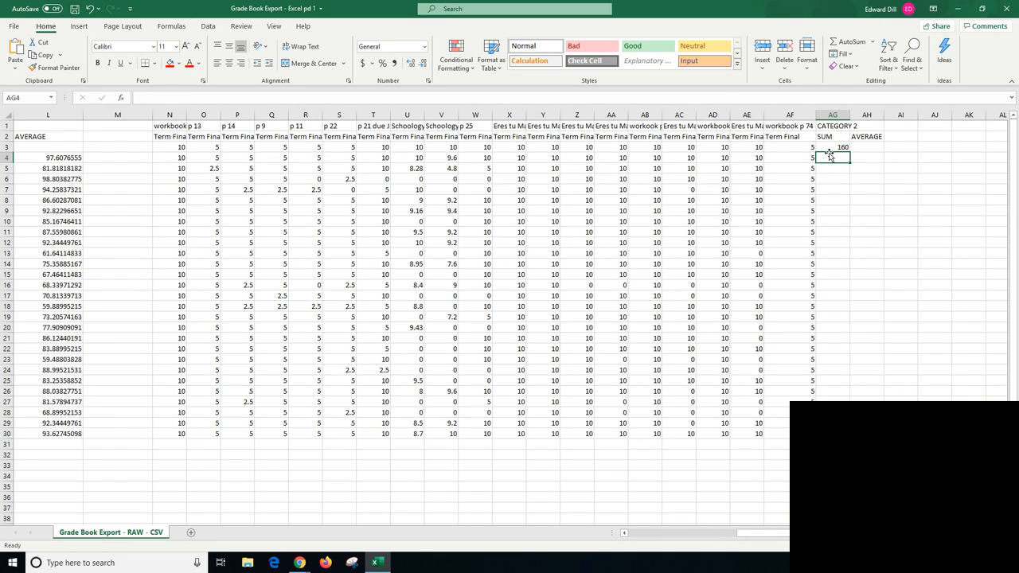
- Format the Category 2 points total in AG3 as bold with a red fill
{"action": "left_click", "coordinate": [832, 148]}
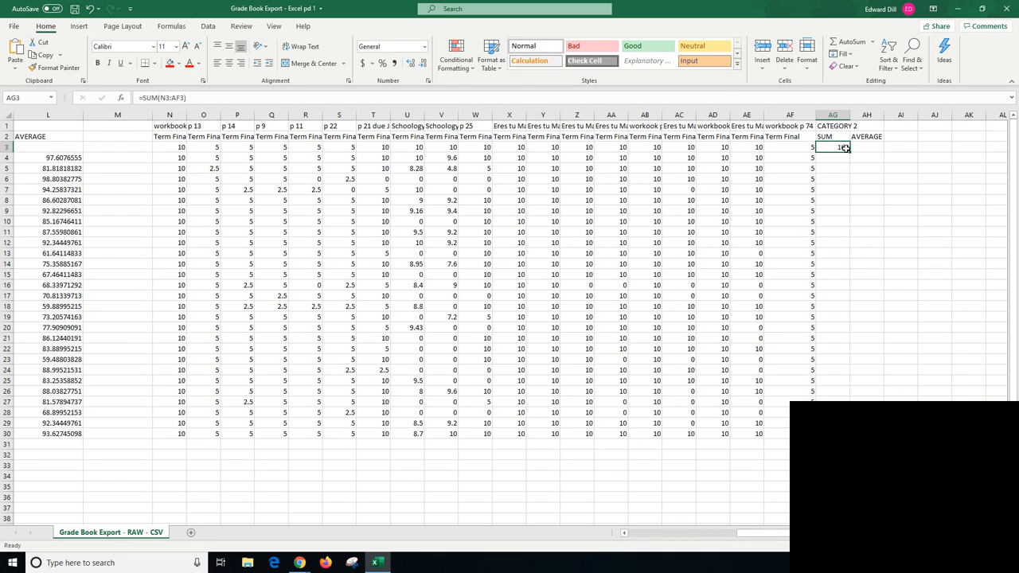
{"action": "left_click", "coordinate": [169, 63]}
{"action": "key", "text": "ctrl+b"}
- Copy the Category 2 sum formula from AG3 down through AG30 for all students
{"action": "left_click", "coordinate": [834, 157]}
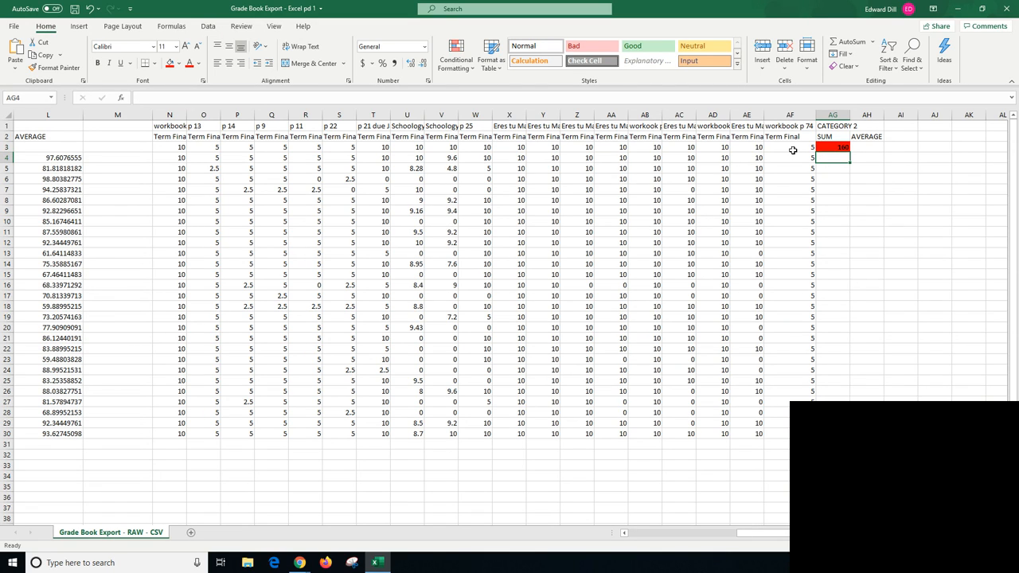
{"action": "left_click", "coordinate": [838, 147]}
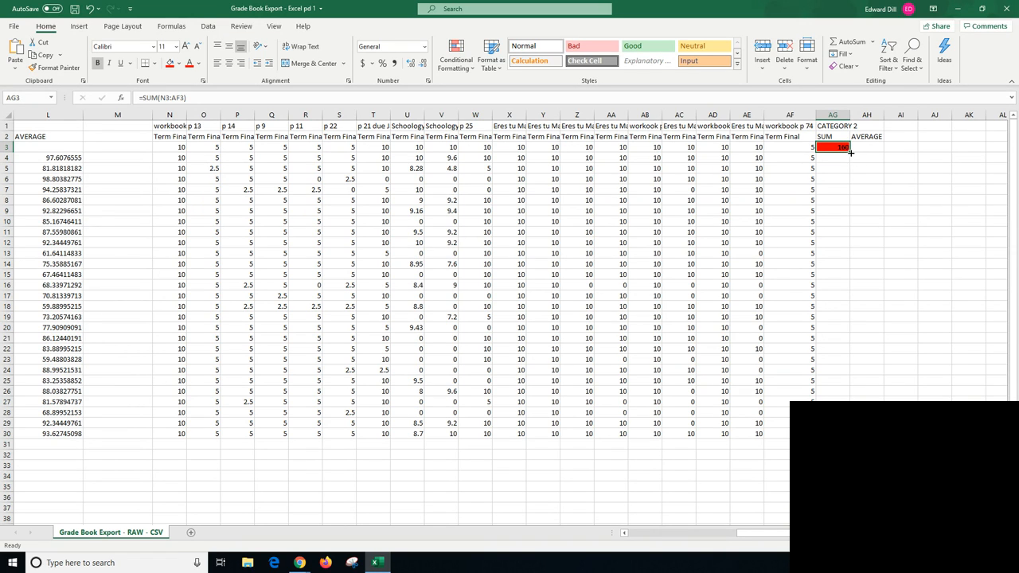
{"action": "left_click_drag", "start_coordinate": [850, 151], "coordinate": [848, 466]}
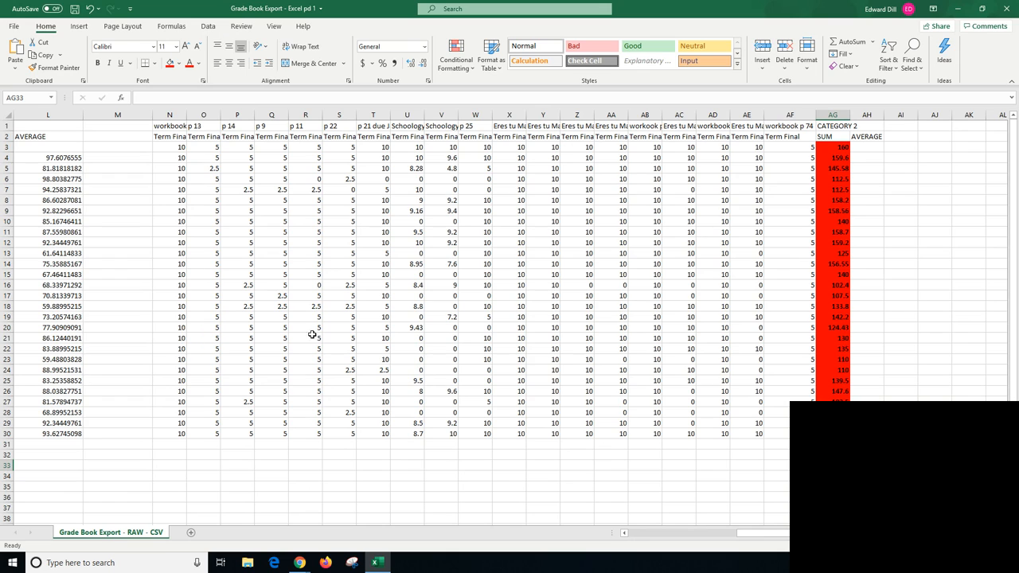
- Remove the red fill and bold formatting from the student sums in AG4:AG30, and select AH4
{"action": "left_click", "coordinate": [867, 158]}
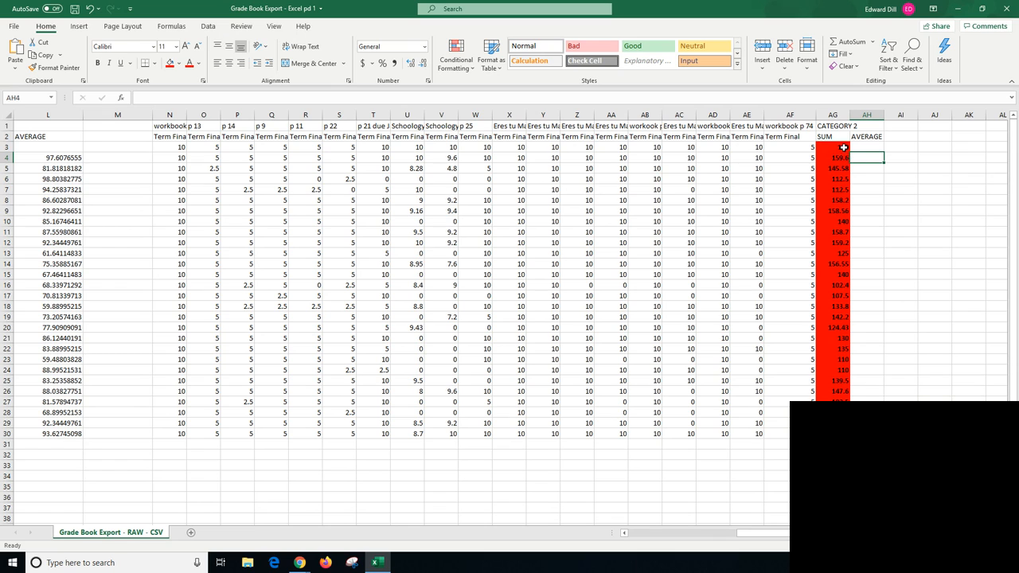
{"action": "left_click_drag", "start_coordinate": [842, 148], "coordinate": [833, 434]}
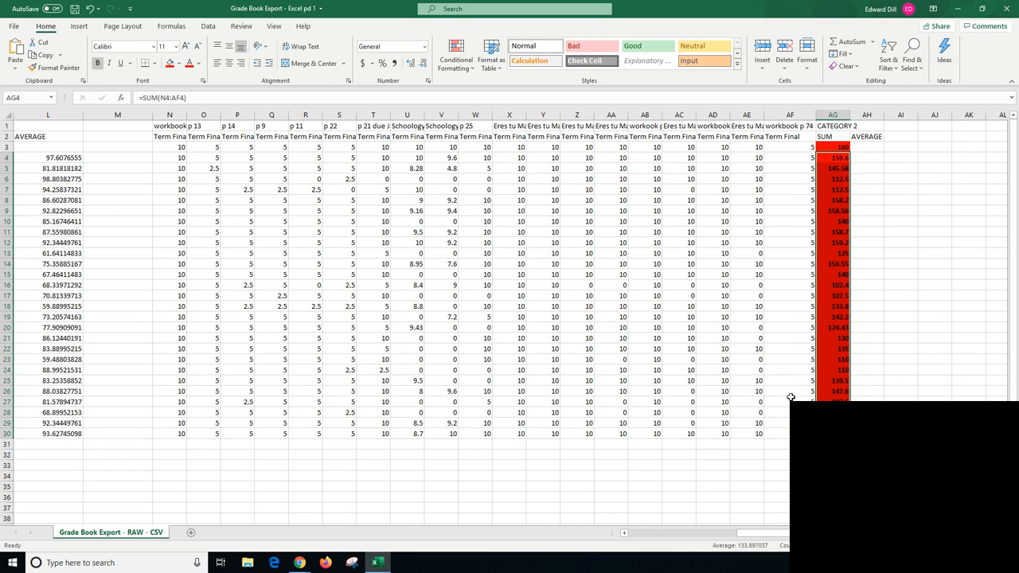
{"action": "left_click", "coordinate": [178, 64]}
{"action": "left_click", "coordinate": [190, 178]}
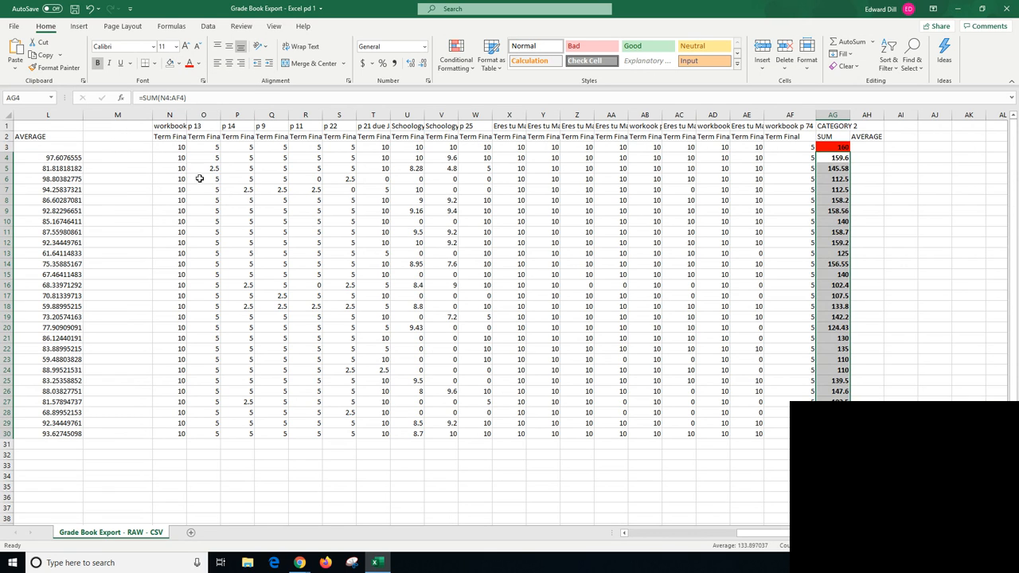
{"action": "left_click", "coordinate": [885, 200]}
{"action": "left_click", "coordinate": [841, 149]}
{"action": "left_click", "coordinate": [874, 158]}
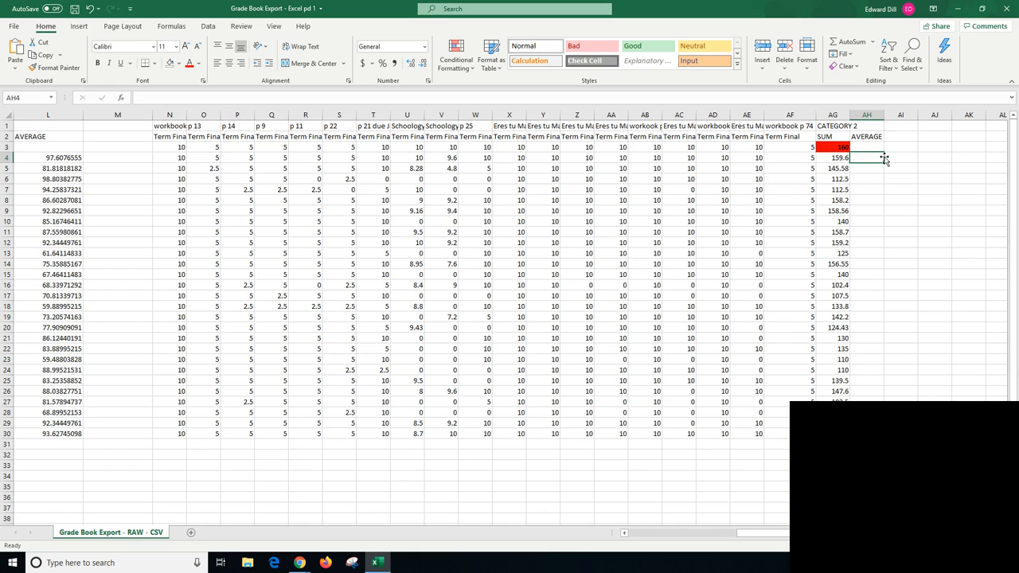
- Calculate the Category 2 averages by entering =AG4/160*100 in AH4 and copying the formula down through AH30
{"action": "type", "text": "="}
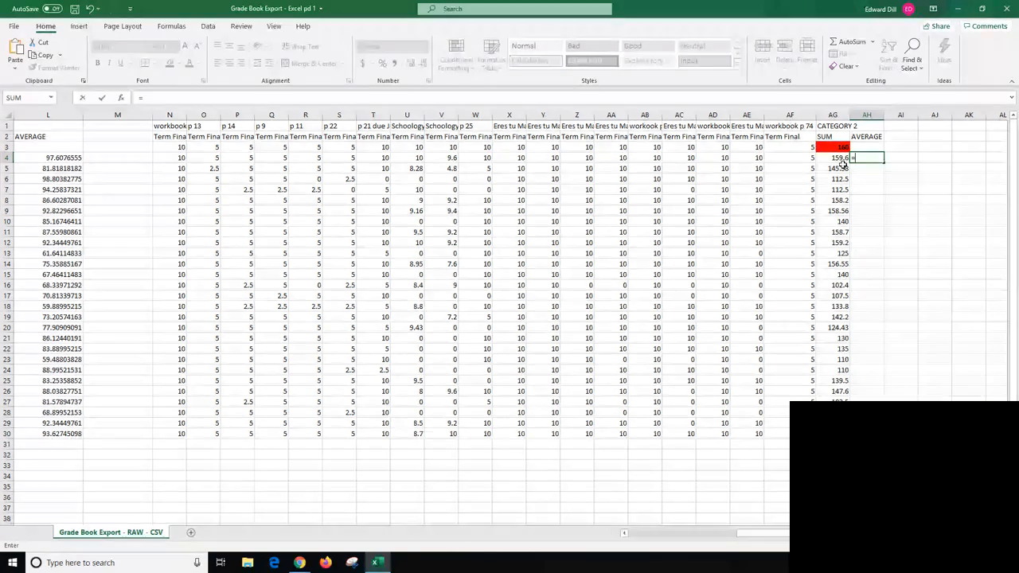
{"action": "left_click", "coordinate": [837, 157]}
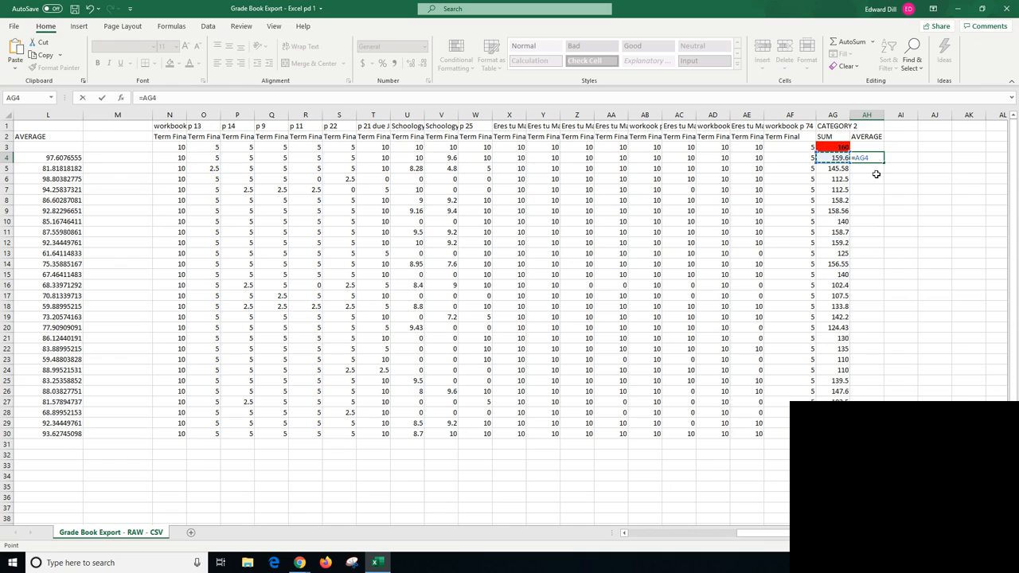
{"action": "type", "text": "/160*100"}
{"action": "key", "text": "Return"}
{"action": "left_click", "coordinate": [872, 159]}
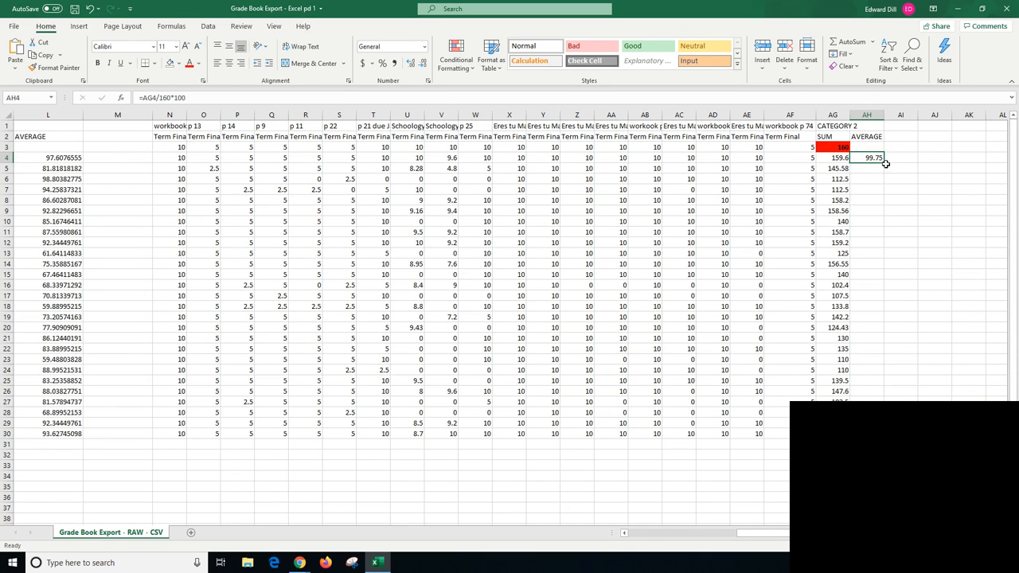
{"action": "mouse_move", "coordinate": [884, 161]}
{"action": "left_mouse_down"}
{"action": "mouse_move", "coordinate": [900, 382]}
{"action": "mouse_move", "coordinate": [883, 436]}
{"action": "left_mouse_up"}
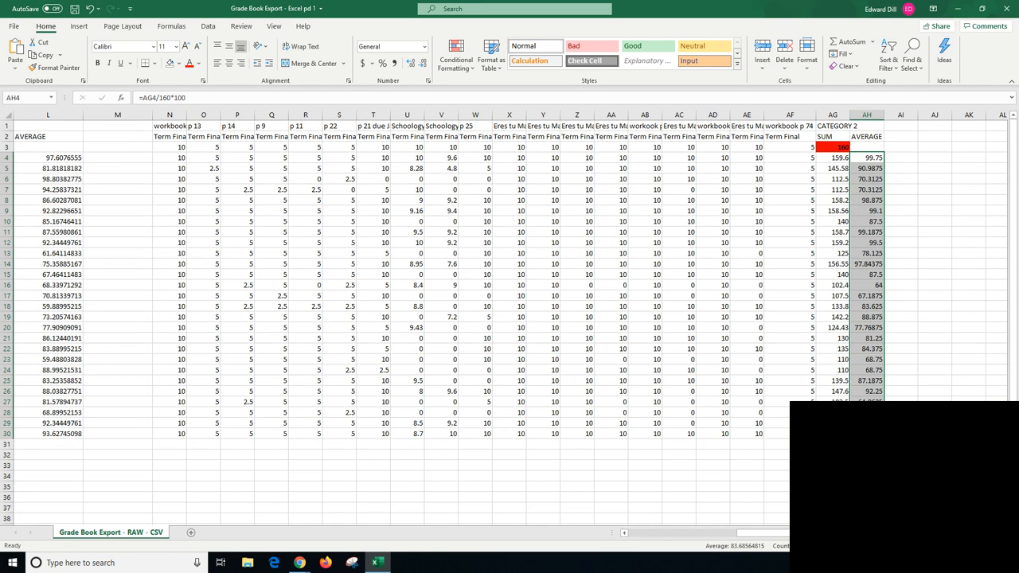
- Add the header OVERALL AVERAGE in cell AJ1, to the right of the Category 2 columns
{"action": "scroll", "coordinate": [509, 318], "scroll_direction": "left", "scroll_amount": 3}
{"action": "scroll", "coordinate": [509, 319], "scroll_direction": "right", "scroll_amount": 3}
{"action": "scroll", "coordinate": [582, 342], "scroll_direction": "right", "scroll_amount": 1}
{"action": "scroll", "coordinate": [684, 532], "scroll_direction": "right", "scroll_amount": 1}
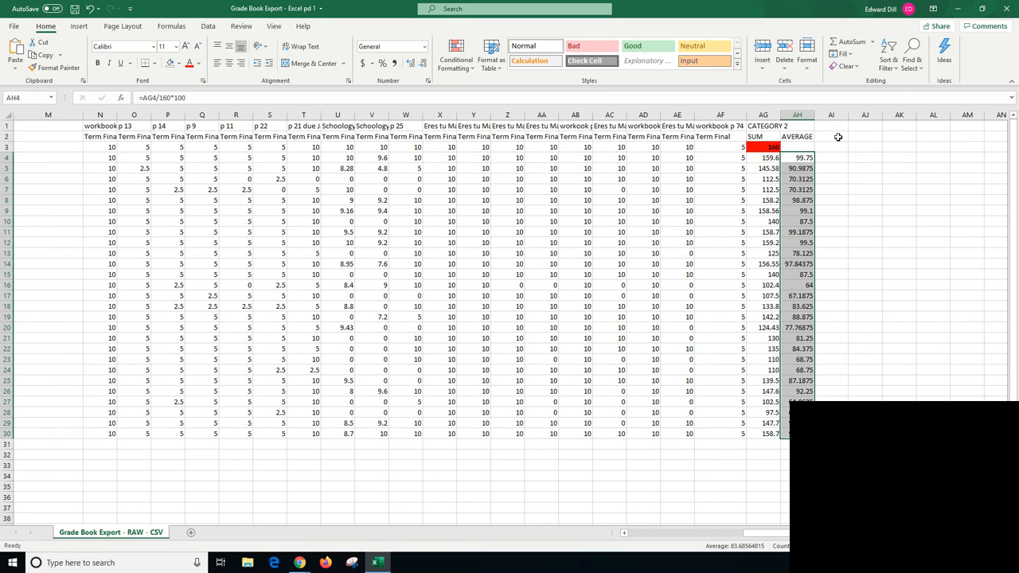
{"action": "left_click", "coordinate": [866, 126]}
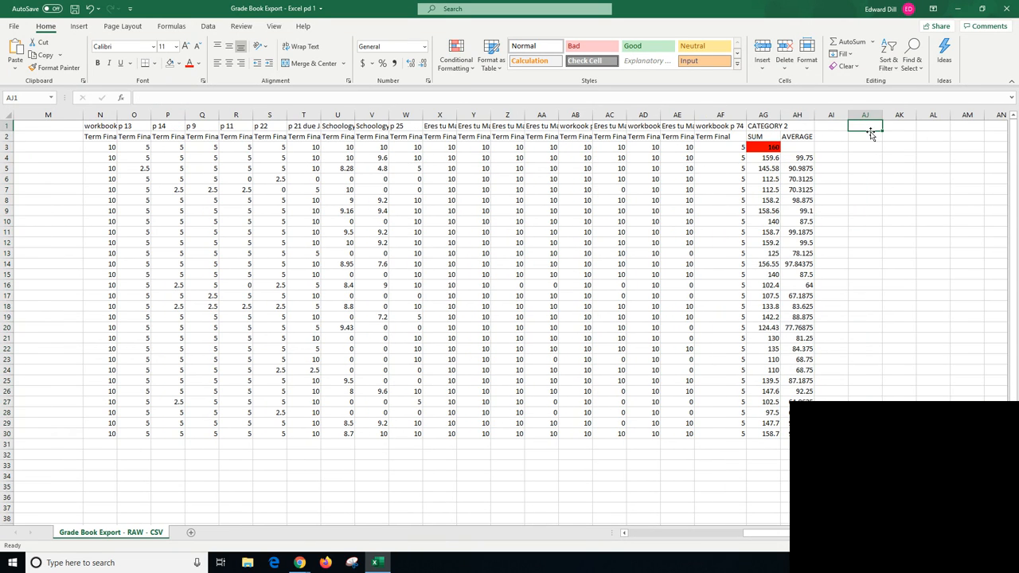
{"action": "type", "text": "OVERALL AVERAGE"}
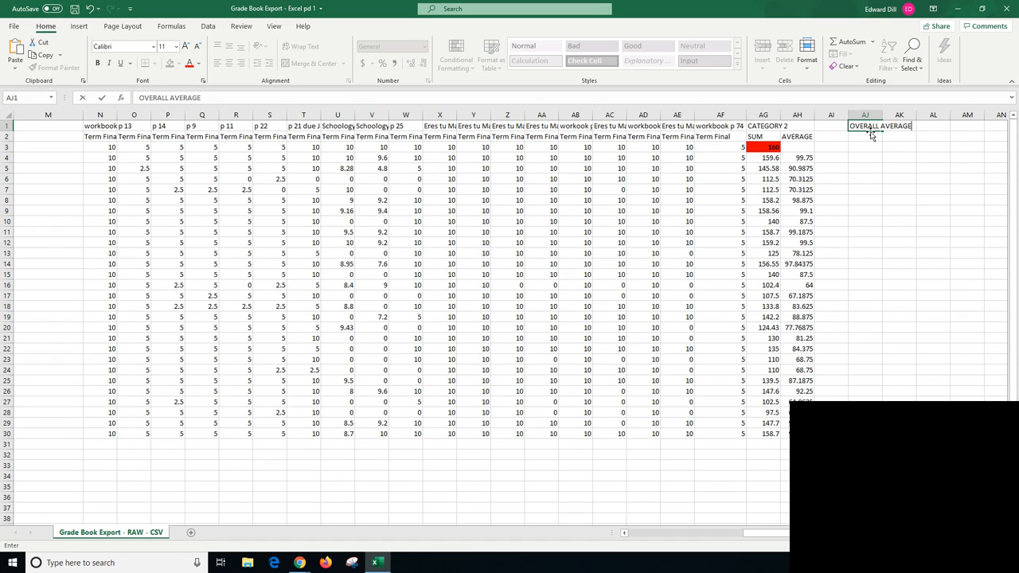
{"action": "key", "text": "Return"}
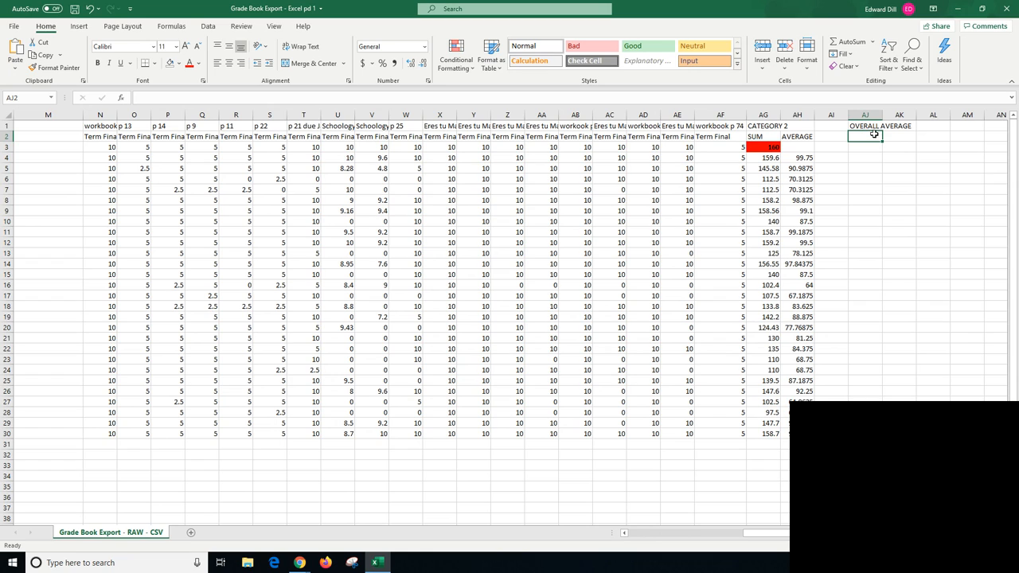
- Calculate the first student's overall average in AJ4 with =(L4*.50)+(AH4*.50), weighting both category averages equally
{"action": "left_click", "coordinate": [864, 158]}
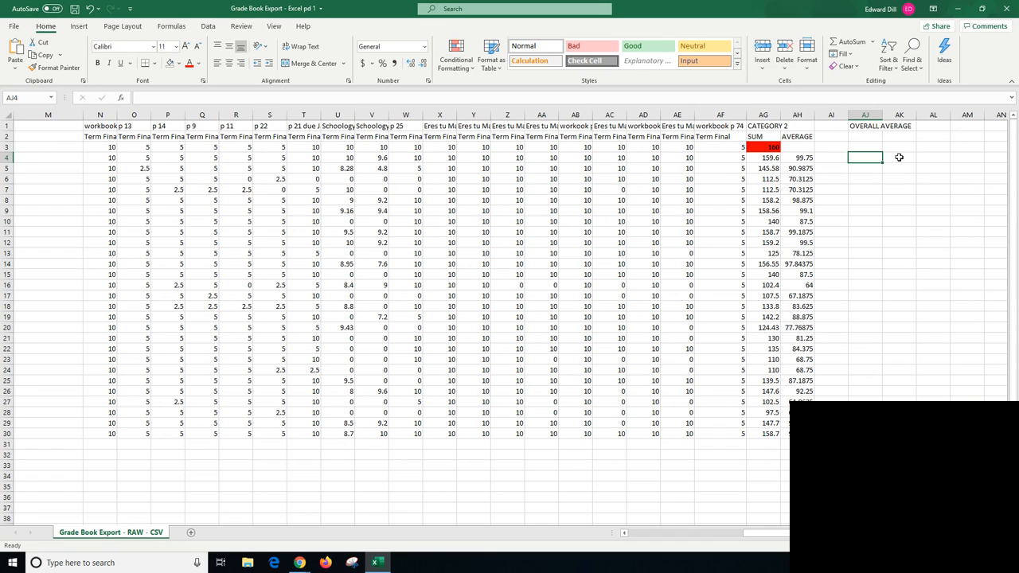
{"action": "type", "text": "="}
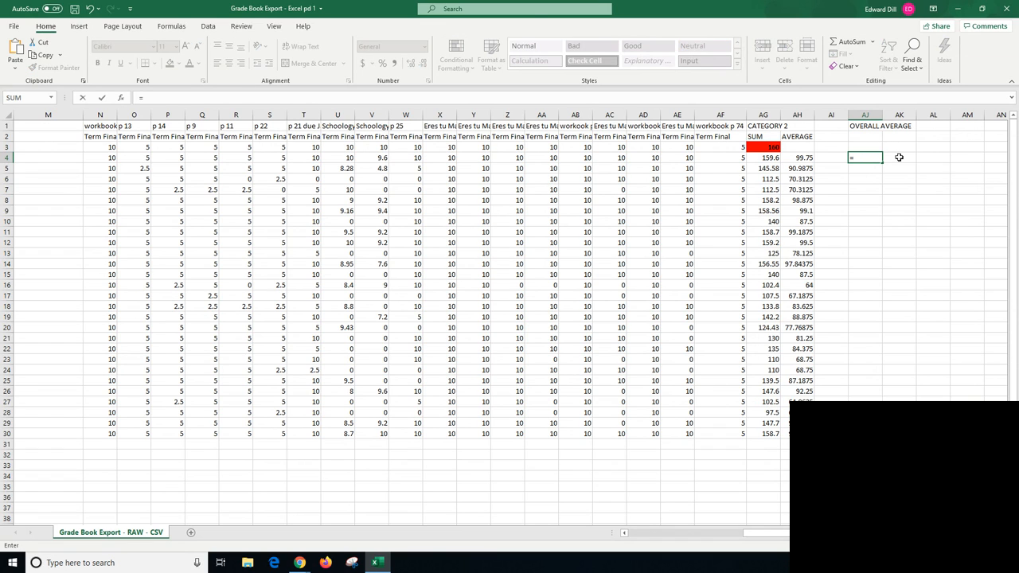
{"action": "type", "text": "("}
{"action": "left_click_drag", "start_coordinate": [852, 534], "coordinate": [801, 534]}
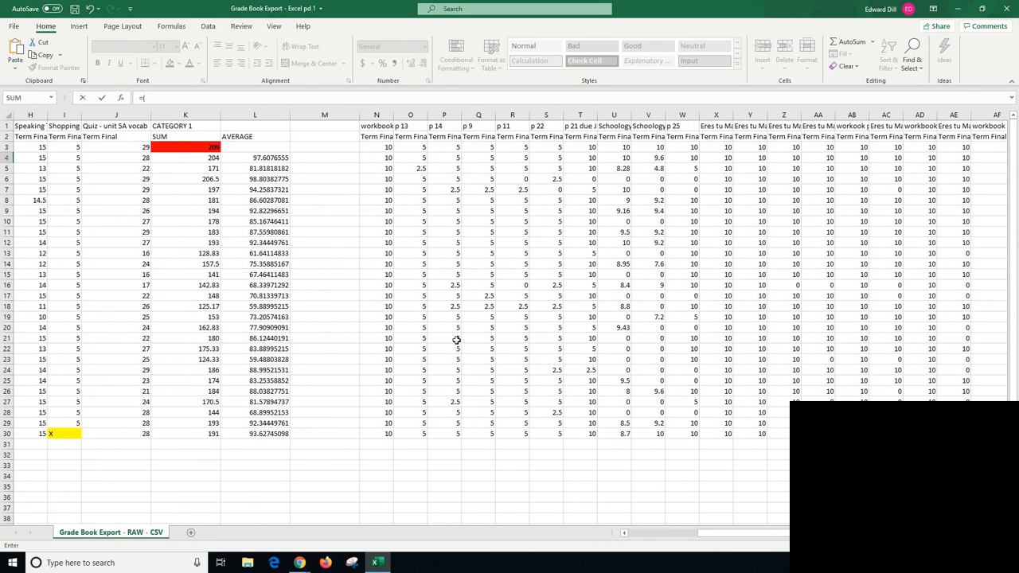
{"action": "left_click", "coordinate": [268, 157]}
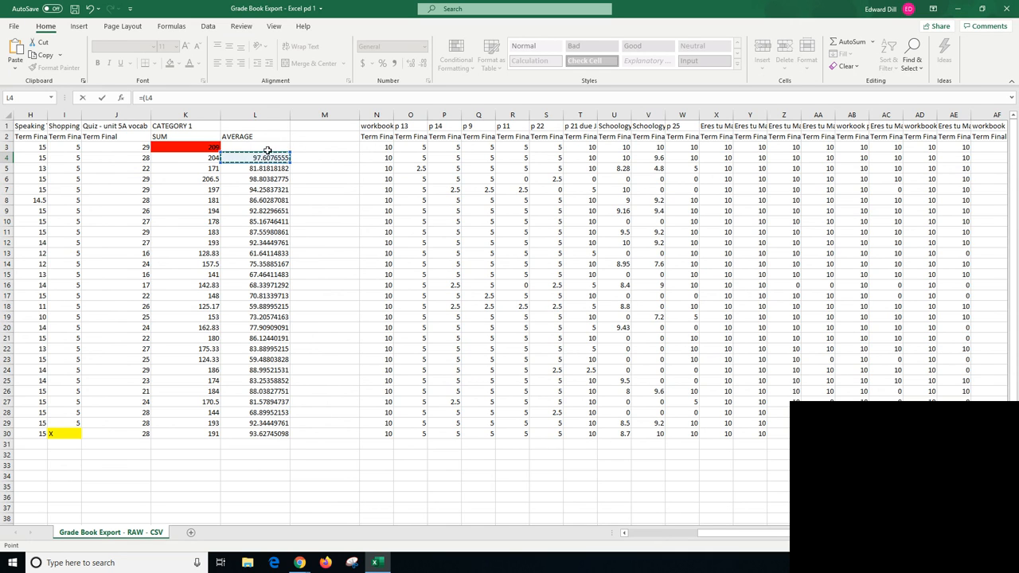
{"action": "left_click_drag", "start_coordinate": [754, 537], "coordinate": [796, 537]}
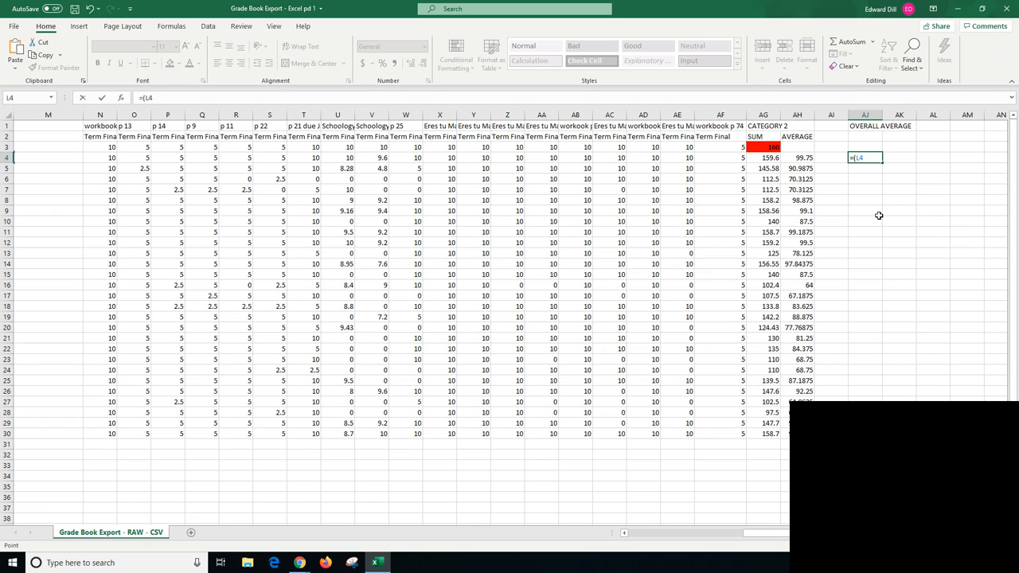
{"action": "type", "text": "50)+("}
{"action": "left_click", "coordinate": [804, 158]}
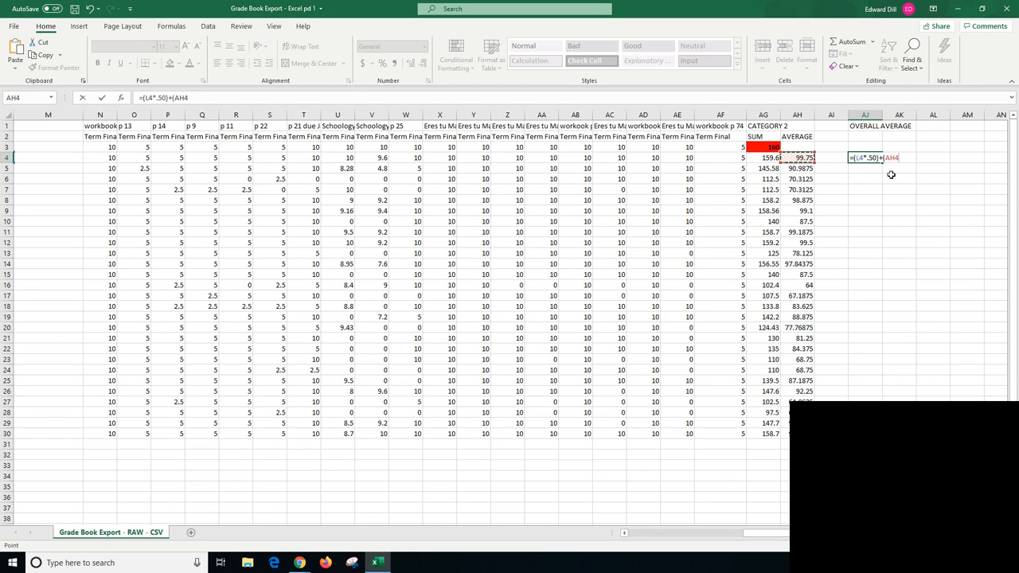
{"action": "type", "text": "*.50"}
{"action": "key", "text": "Return"}
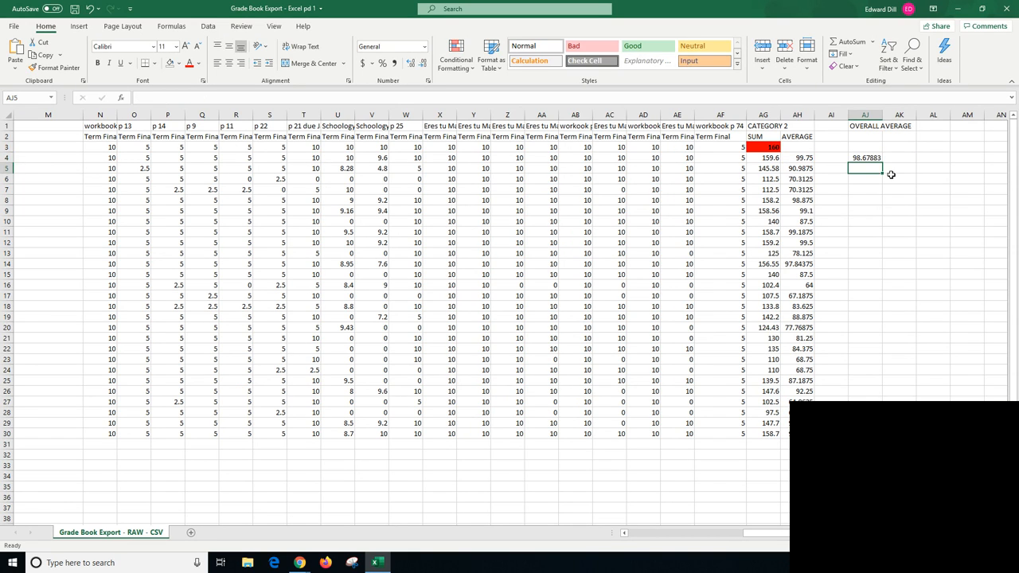
- Copy the overall average formula from AJ4 down through AJ30 for all students
{"action": "left_click", "coordinate": [874, 158]}
{"action": "left_click_drag", "start_coordinate": [881, 164], "coordinate": [879, 429]}
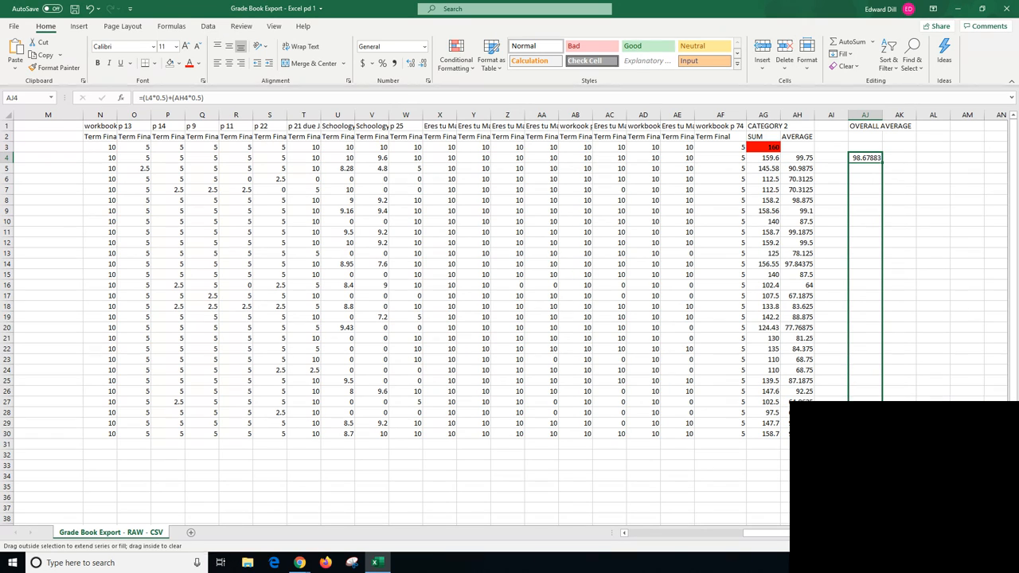
{"action": "left_click_drag", "start_coordinate": [881, 430], "coordinate": [882, 435]}
{"action": "left_click", "coordinate": [865, 466]}
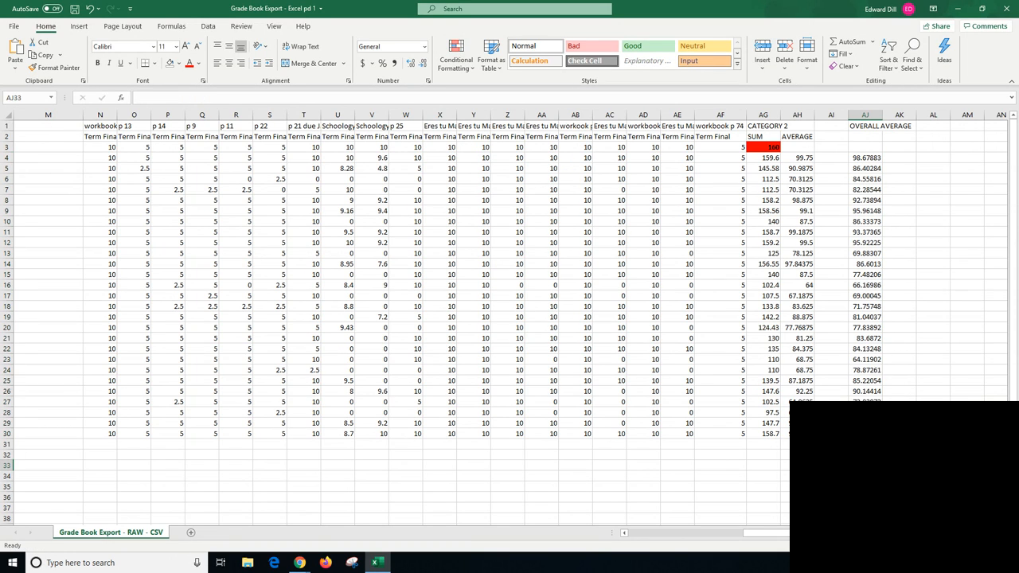
- Apply a light blue fill to the overall averages in AJ4:AJ30
{"action": "left_click_drag", "start_coordinate": [866, 157], "coordinate": [866, 433]}
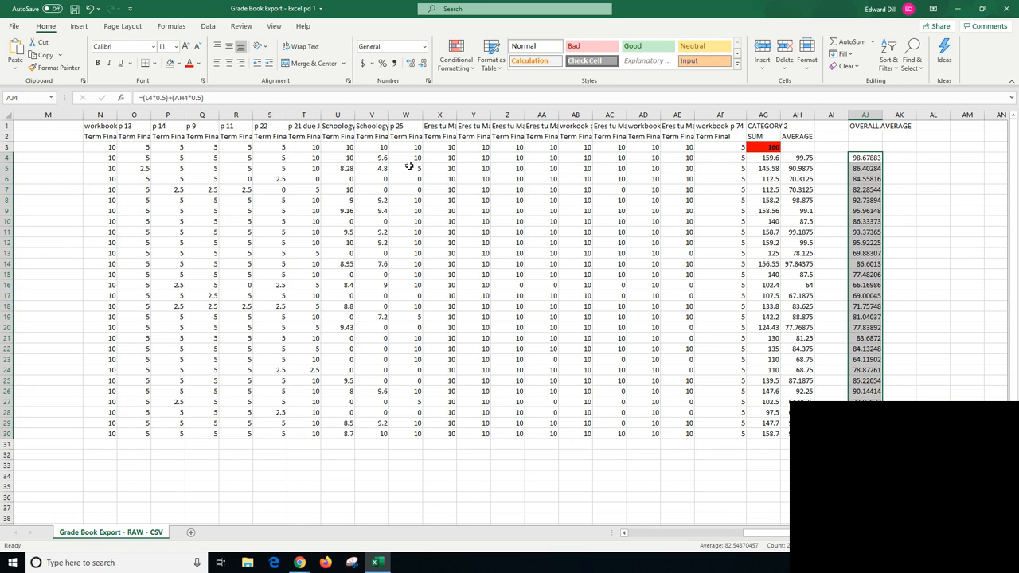
{"action": "left_click", "coordinate": [179, 64]}
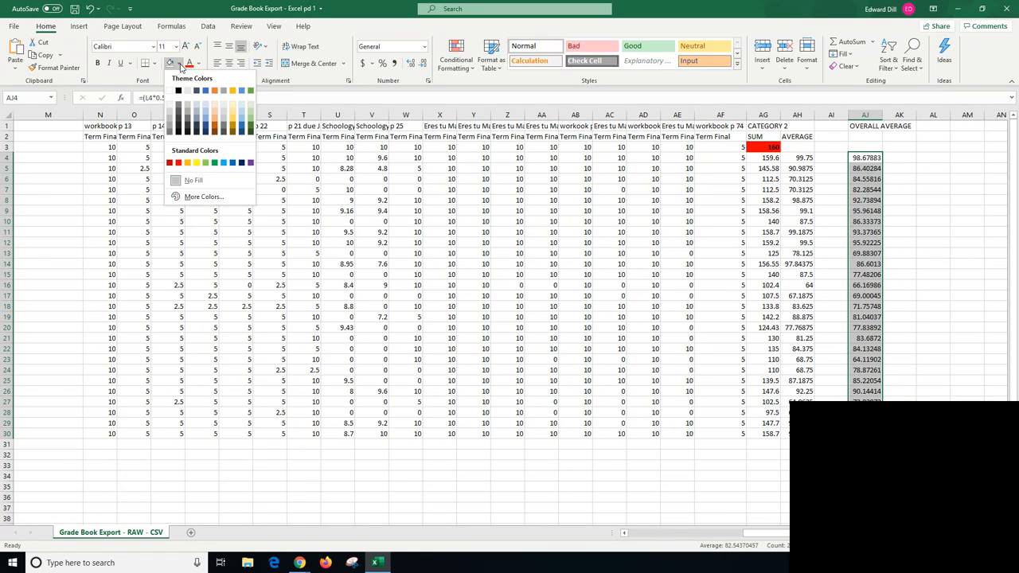
{"action": "left_click", "coordinate": [197, 110]}
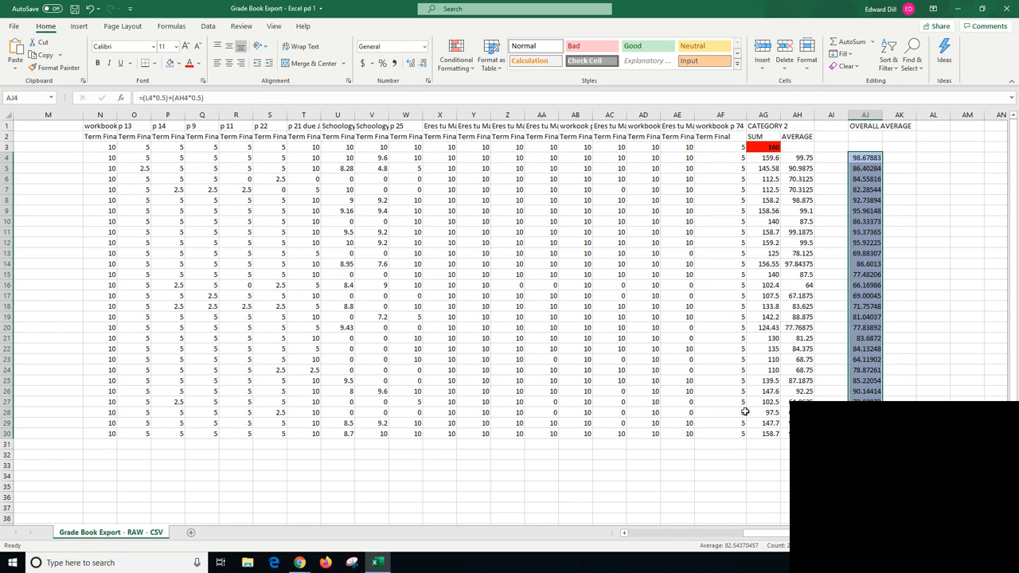
{"action": "left_click", "coordinate": [865, 476]}
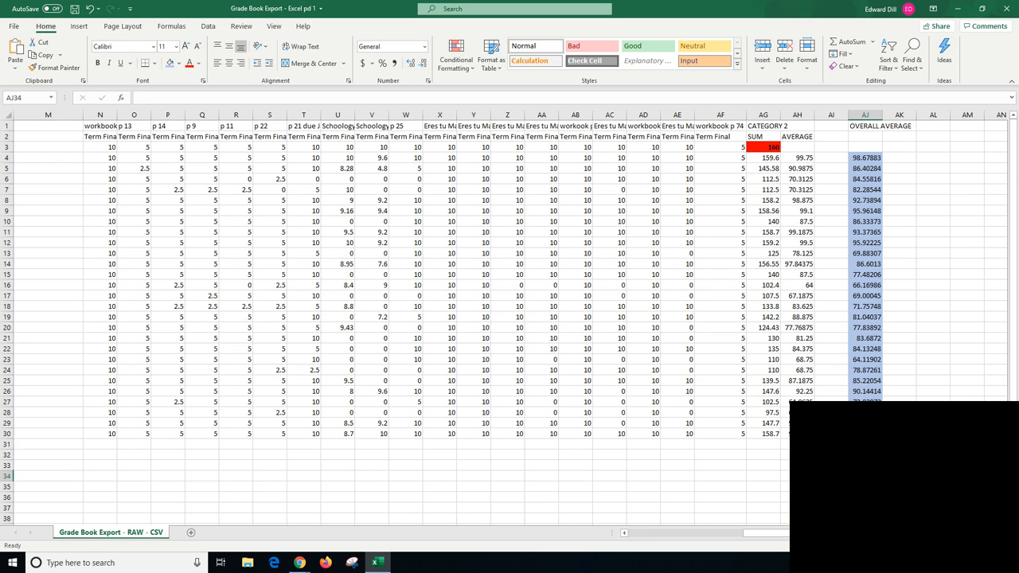
- Save the weighted grade book and open the workbook Grade Book Export - RAW - EXCEL from the desktop
{"action": "left_click_drag", "start_coordinate": [766, 534], "coordinate": [715, 543]}
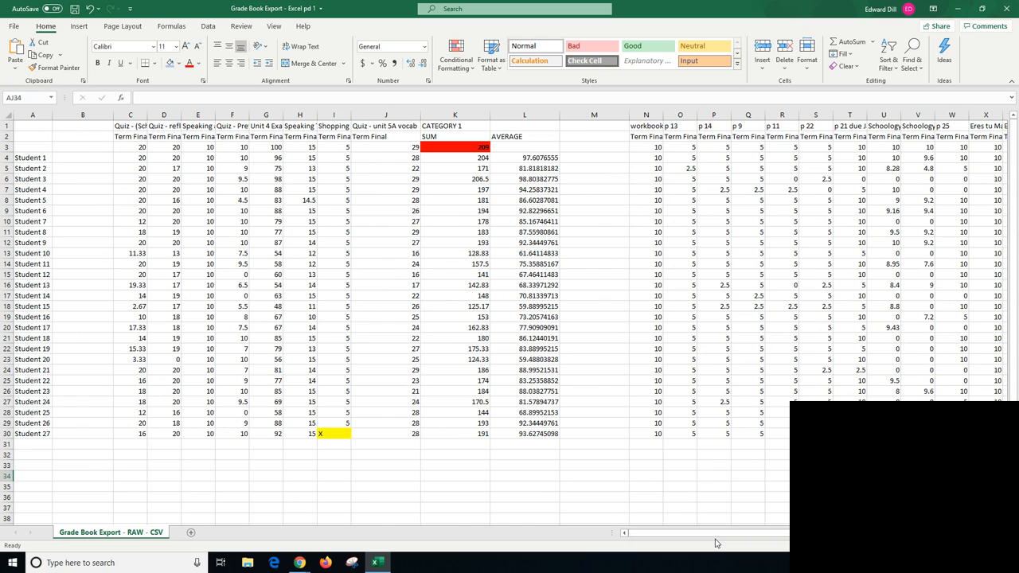
{"action": "key", "text": "ctrl+s"}
{"action": "left_click", "coordinate": [958, 9]}
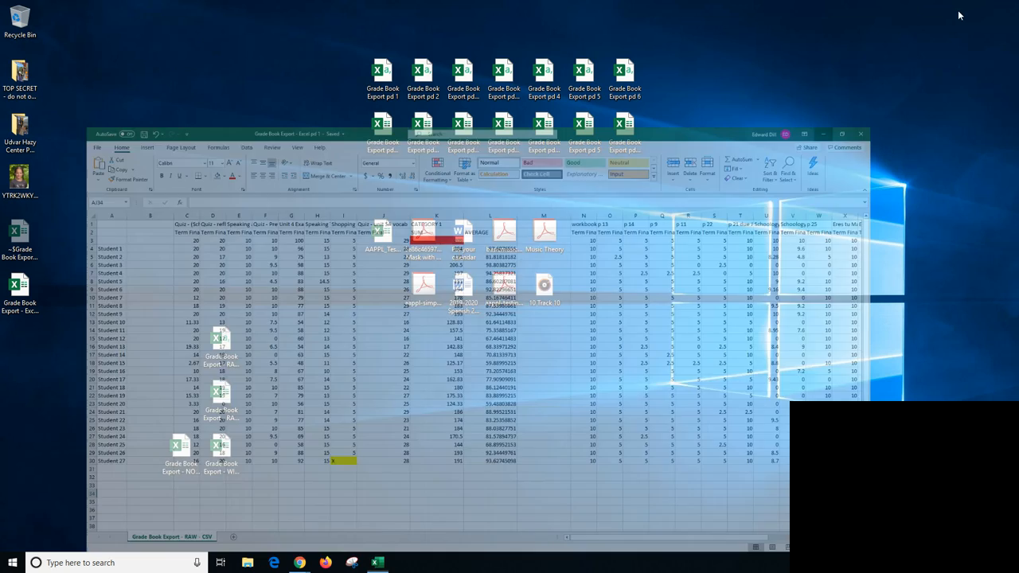
{"action": "left_click", "coordinate": [225, 403]}
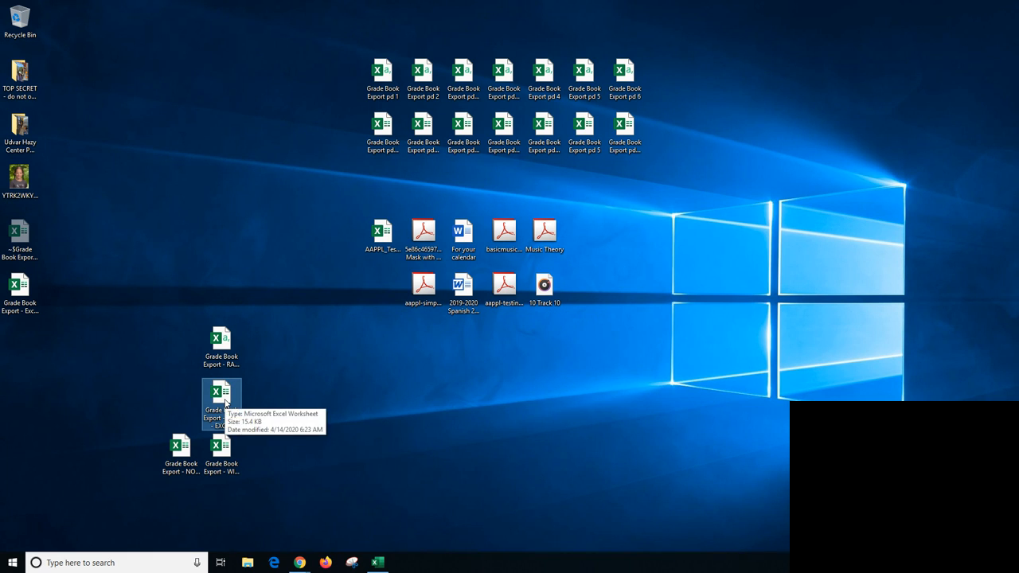
{"action": "double_click", "coordinate": [226, 400]}
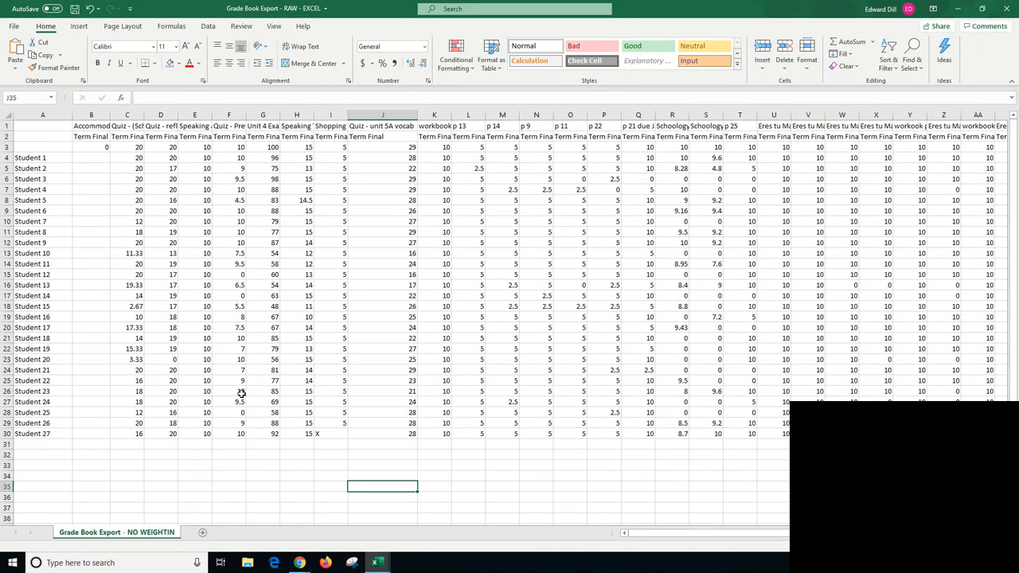
- Clear the contents of the Accommodations column B
{"action": "left_click_drag", "start_coordinate": [641, 534], "coordinate": [757, 539]}
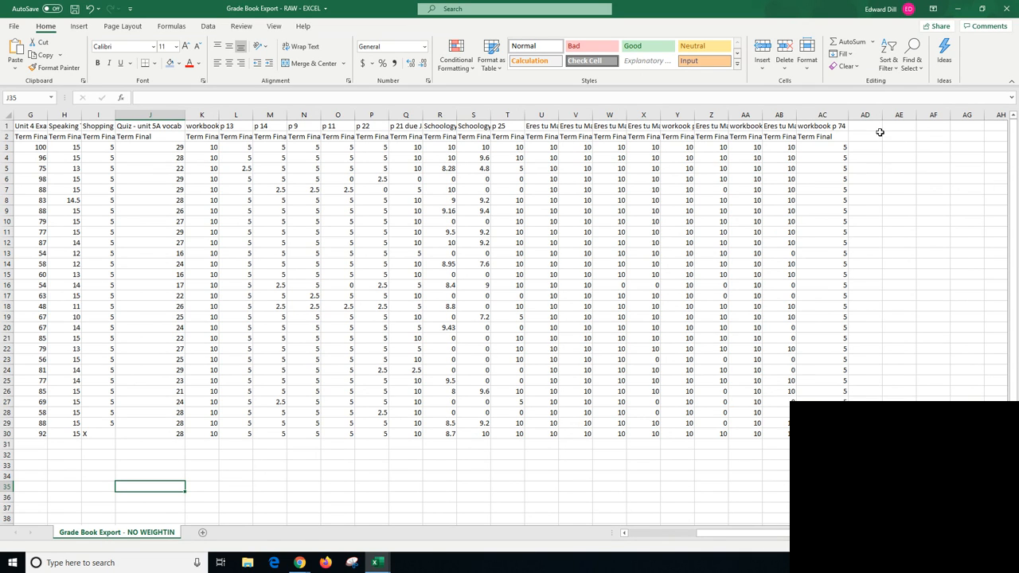
{"action": "left_click_drag", "start_coordinate": [740, 533], "coordinate": [660, 533]}
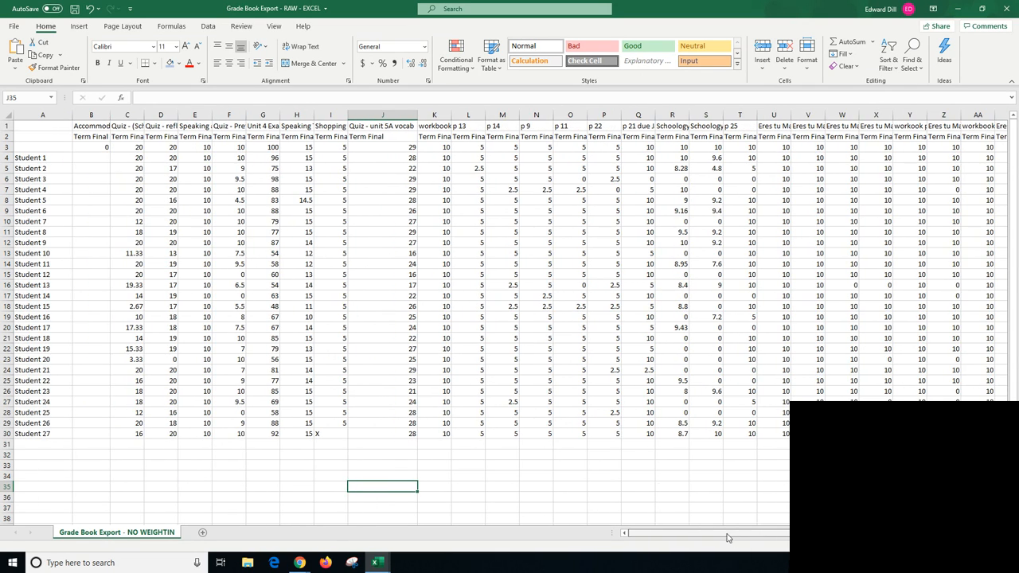
{"action": "left_click", "coordinate": [98, 116]}
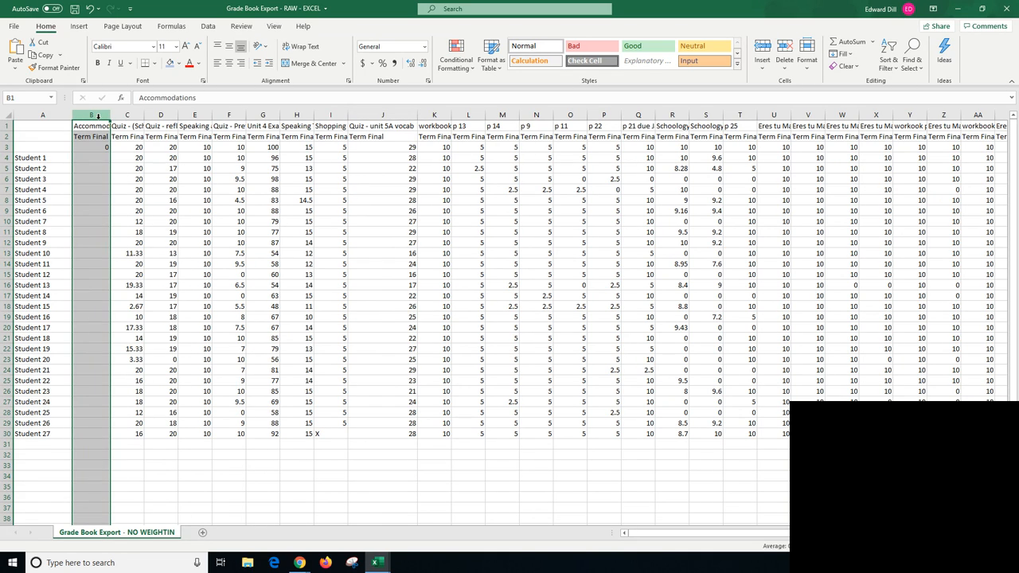
{"action": "key", "text": "Delete"}
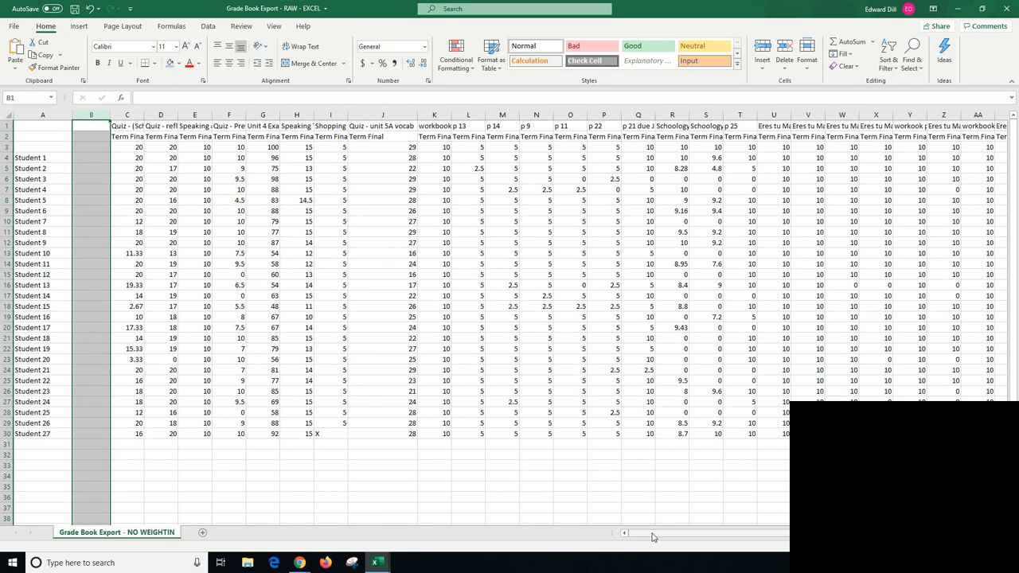
- Add the headers SUM in AD2 and AVERAGE in AE2 after the last assignment column
{"action": "left_click_drag", "start_coordinate": [650, 535], "coordinate": [717, 535]}
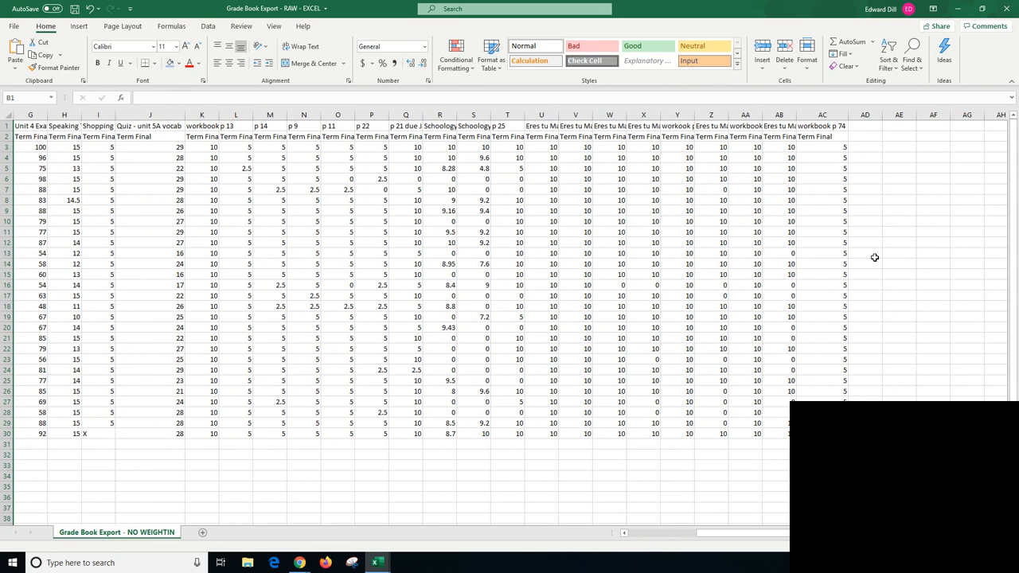
{"action": "left_click", "coordinate": [873, 137]}
{"action": "type", "text": "SUM"}
{"action": "key", "text": "Tab"}
{"action": "type", "text": "AVERAGE"}
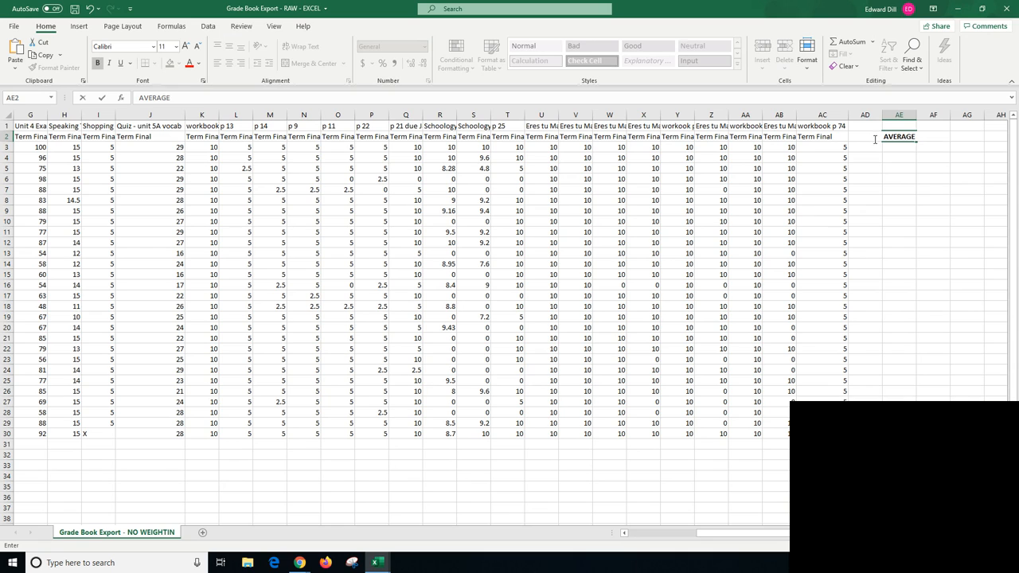
- Total the possible points for all assignments by entering =SUM(C3:AC3) in AD3, and reselect that cell
{"action": "left_click", "coordinate": [873, 148]}
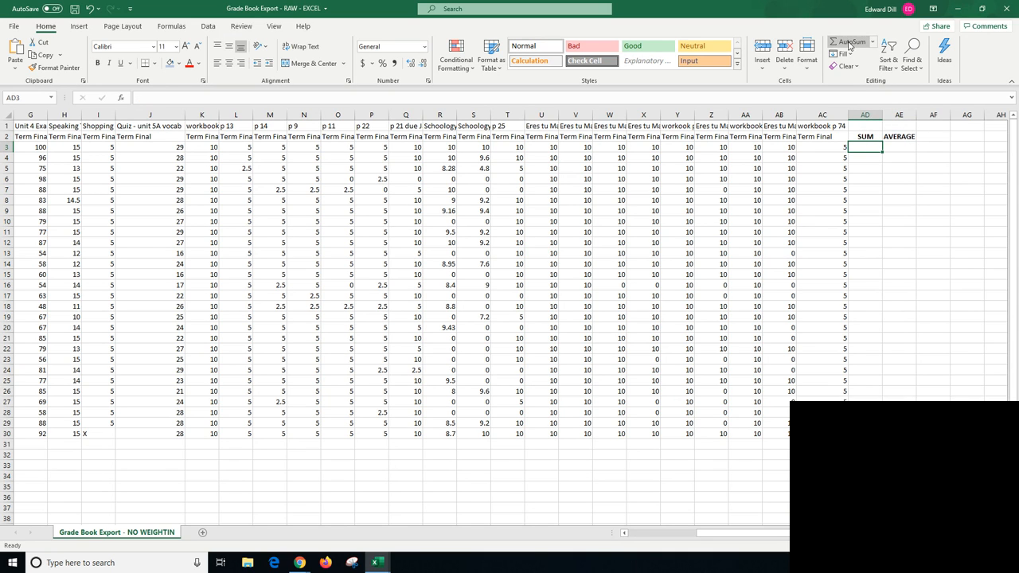
{"action": "left_click", "coordinate": [859, 42]}
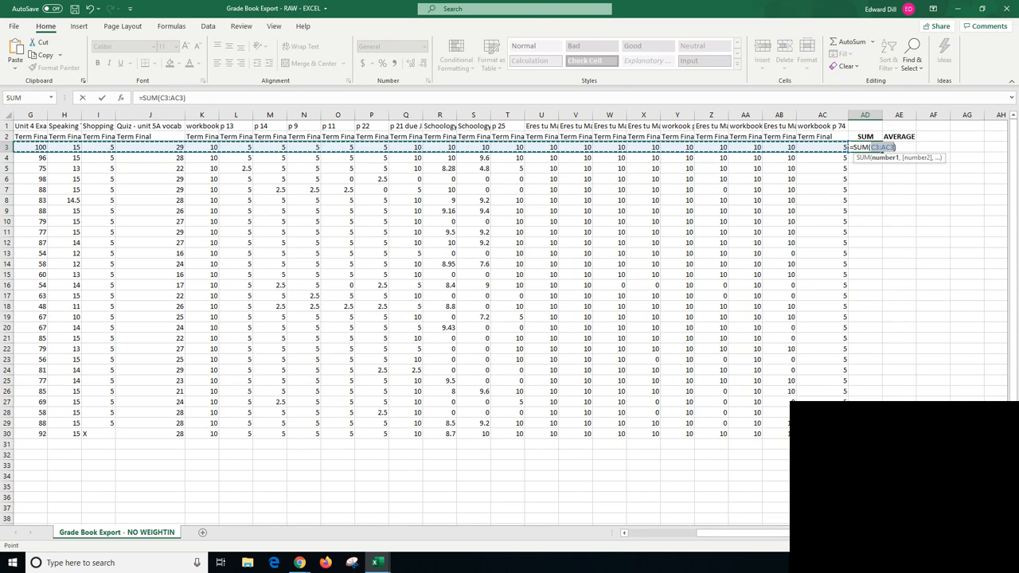
{"action": "mouse_move", "coordinate": [810, 534]}
{"action": "left_mouse_down"}
{"action": "mouse_move", "coordinate": [720, 533]}
{"action": "mouse_move", "coordinate": [830, 535]}
{"action": "left_mouse_up"}
{"action": "key", "text": "Return"}
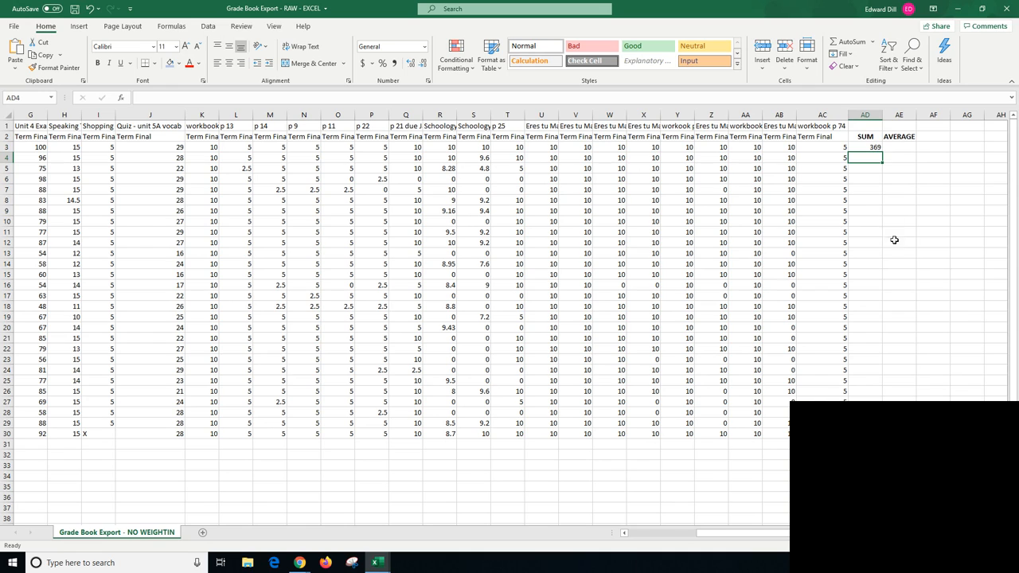
{"action": "left_click", "coordinate": [869, 148]}
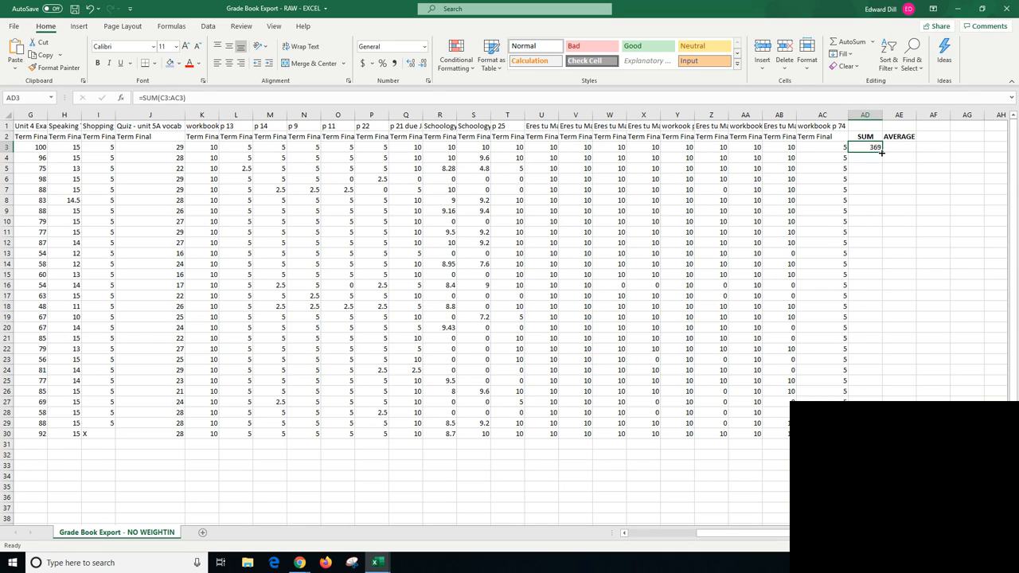
- Fill the SUM formula from AD3 down to AD30 and shade the possible-points total in AD3 red
{"action": "left_click_drag", "start_coordinate": [881, 152], "coordinate": [878, 434]}
{"action": "left_click", "coordinate": [865, 147]}
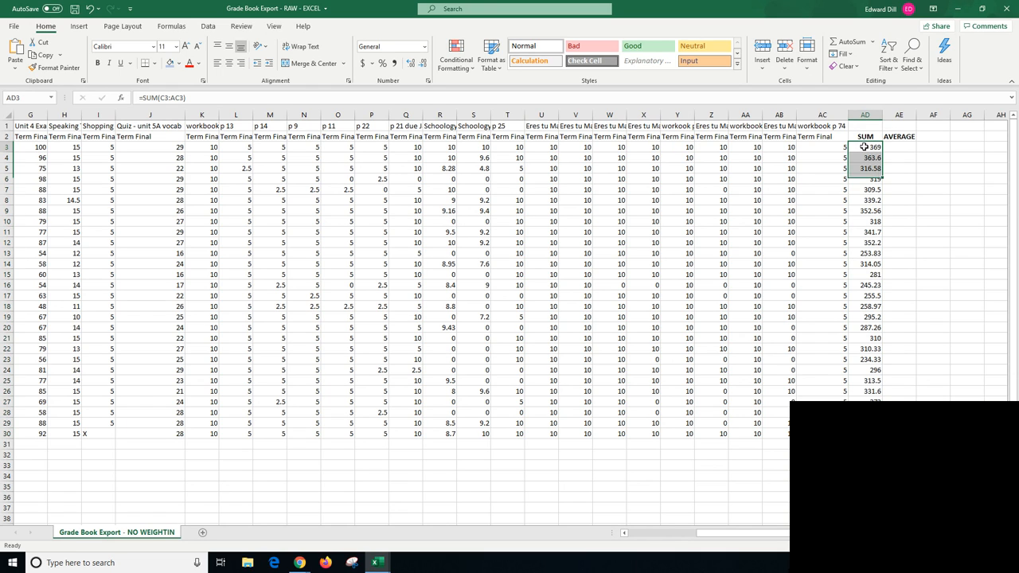
{"action": "left_click", "coordinate": [178, 63]}
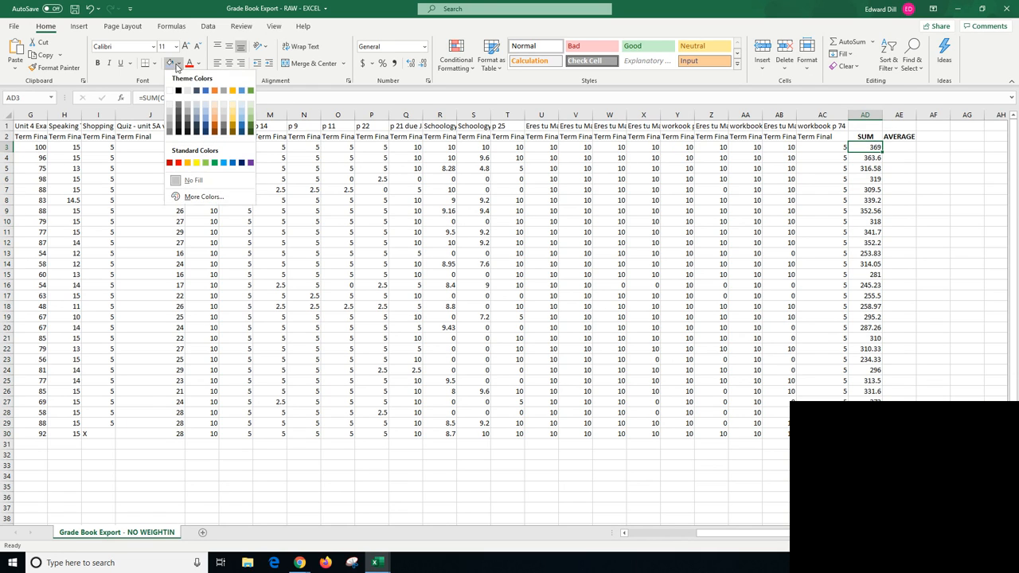
{"action": "left_click", "coordinate": [178, 162]}
{"action": "left_click", "coordinate": [866, 239]}
- Calculate the first student's percentage in AE4 with =AD4/369*100 and fill the formula down to AE30
{"action": "left_click", "coordinate": [902, 159]}
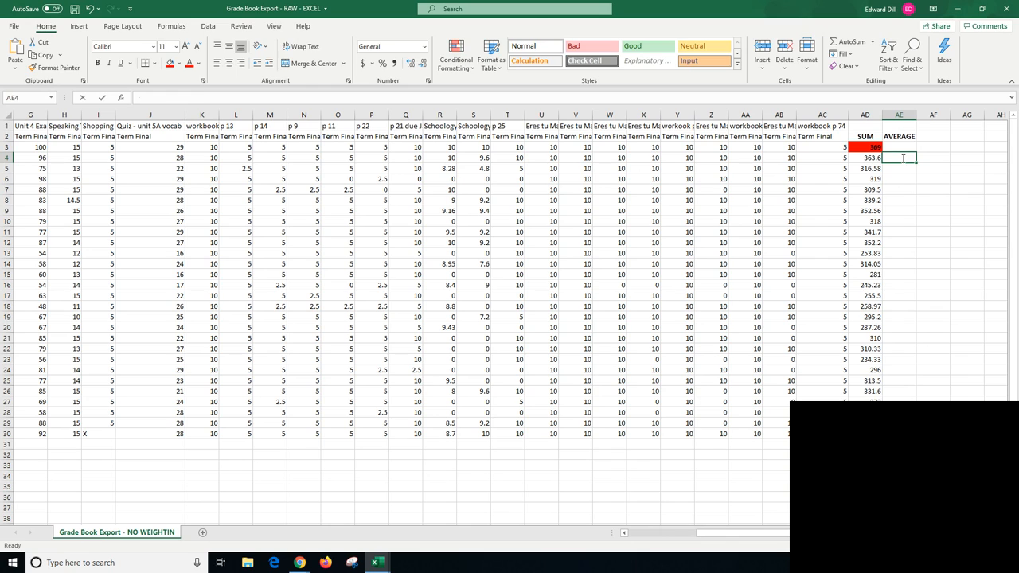
{"action": "type", "text": "="}
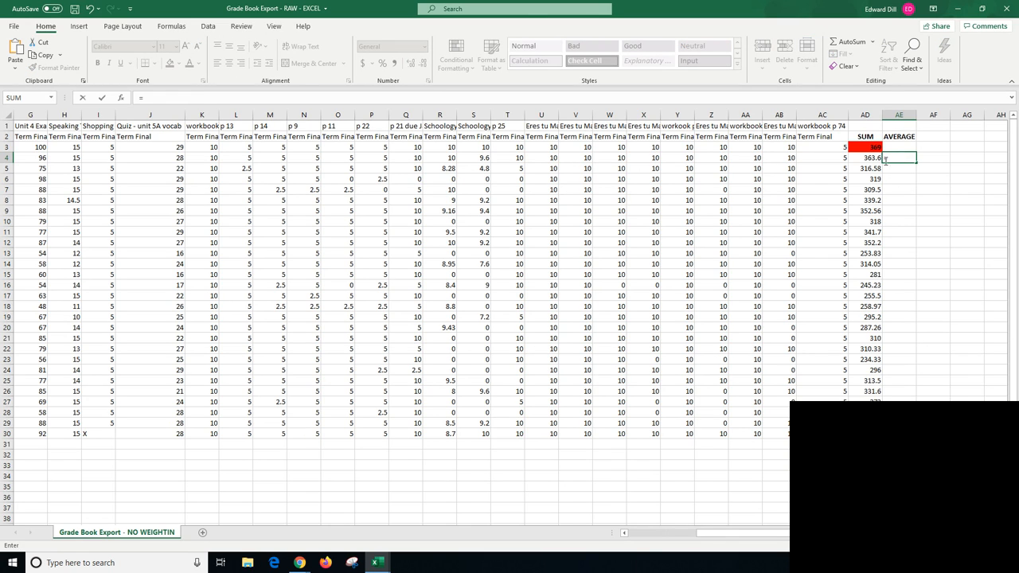
{"action": "left_click", "coordinate": [870, 159]}
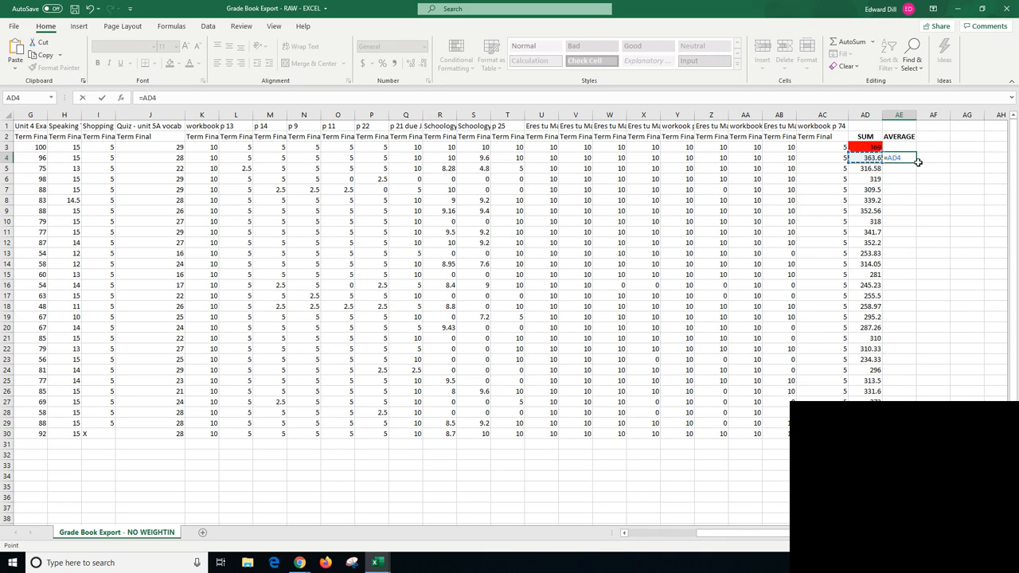
{"action": "type", "text": "/"}
{"action": "type", "text": "369*100"}
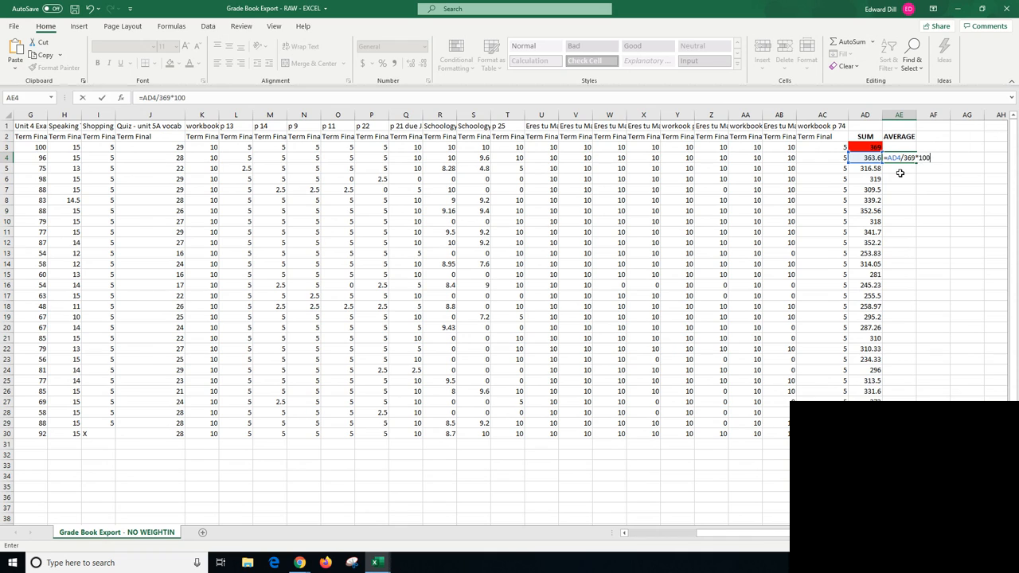
{"action": "key", "text": "Return"}
{"action": "left_click", "coordinate": [899, 160]}
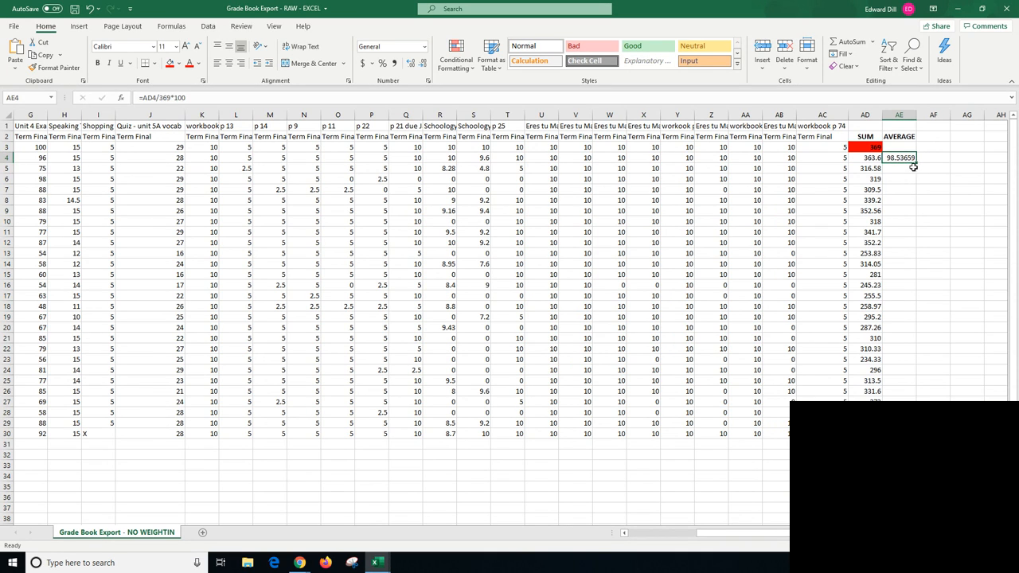
{"action": "left_click_drag", "start_coordinate": [916, 164], "coordinate": [913, 434]}
- Highlight the X in I30, Student 27's Shopping assignment, with a yellow fill
{"action": "scroll", "coordinate": [509, 318], "scroll_direction": "left", "scroll_amount": 6}
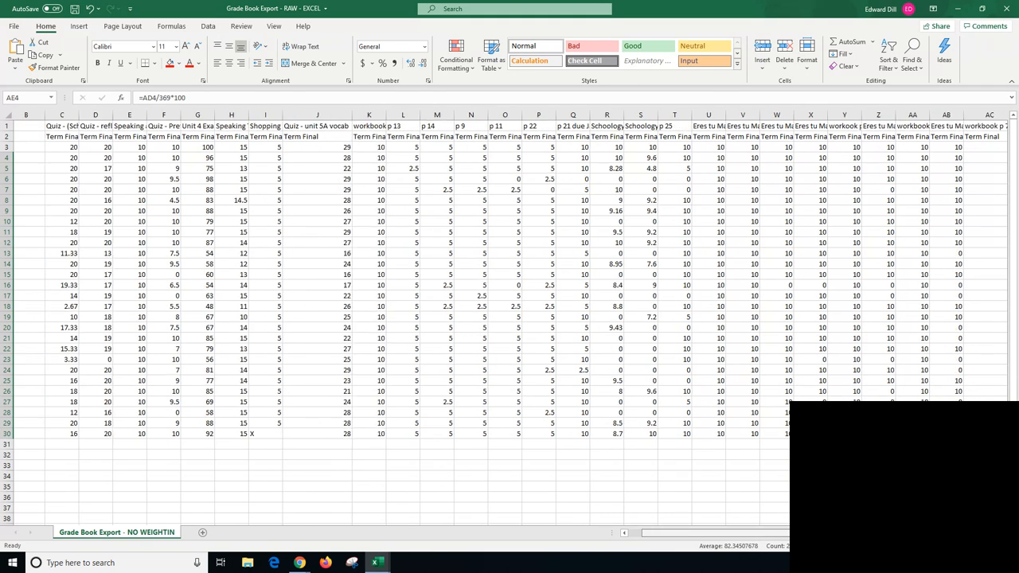
{"action": "left_click", "coordinate": [335, 434]}
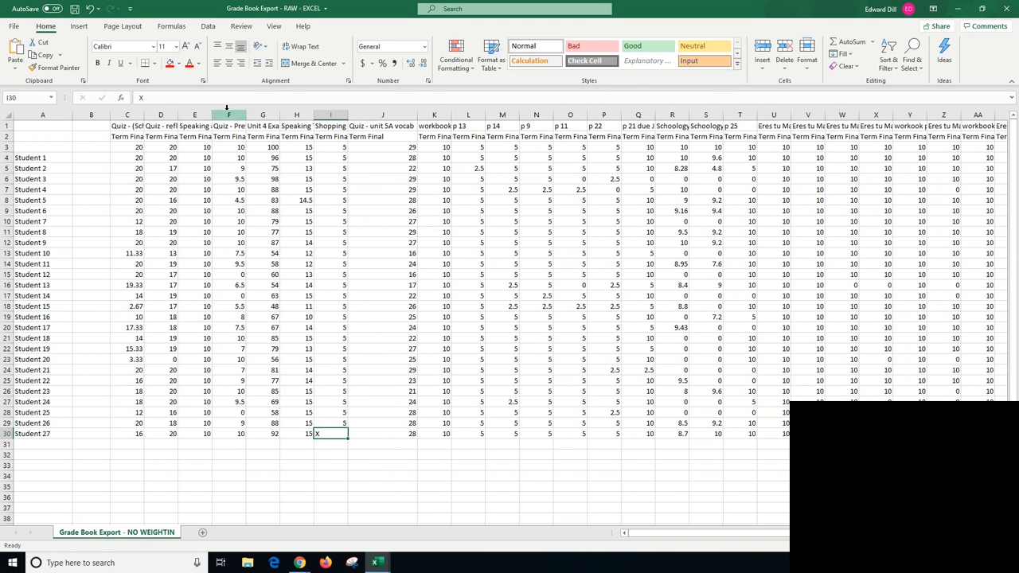
{"action": "left_click", "coordinate": [180, 64]}
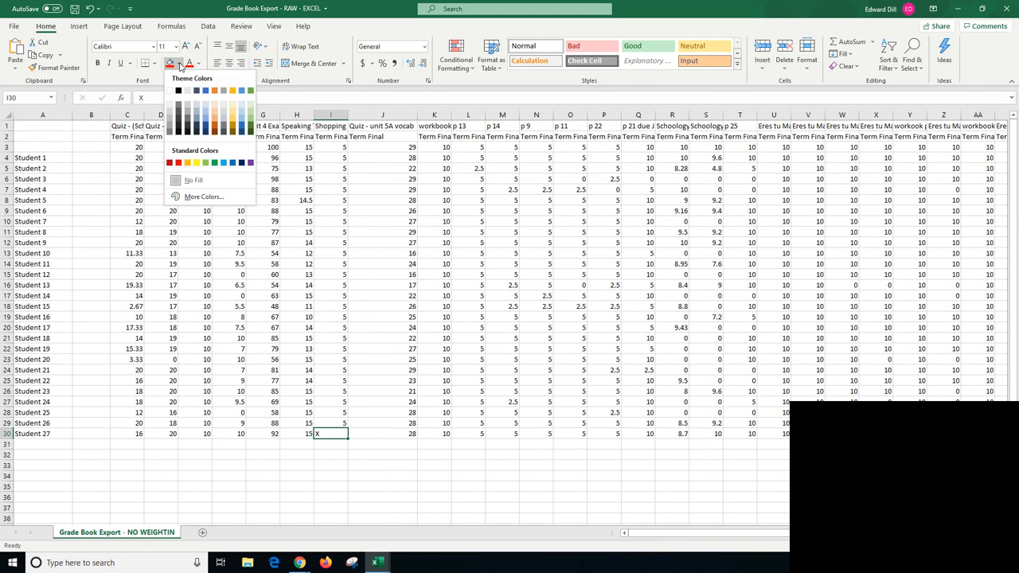
{"action": "left_click", "coordinate": [196, 164]}
{"action": "left_click", "coordinate": [380, 458]}
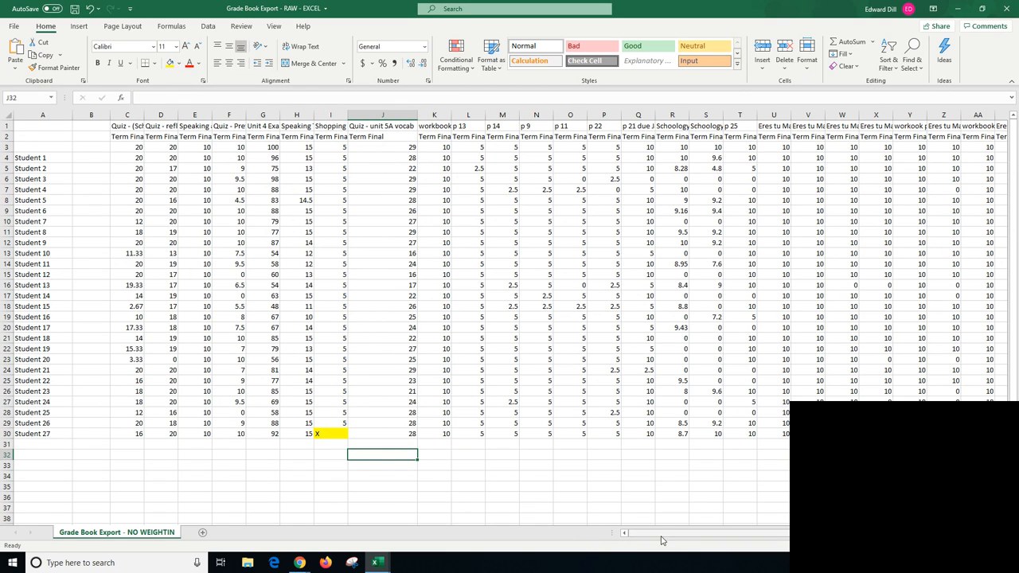
- Adjust the divisor in Student 27's average formula in AE30 to leave out the points of the assignment marked X
{"action": "left_click_drag", "start_coordinate": [663, 533], "coordinate": [731, 533]}
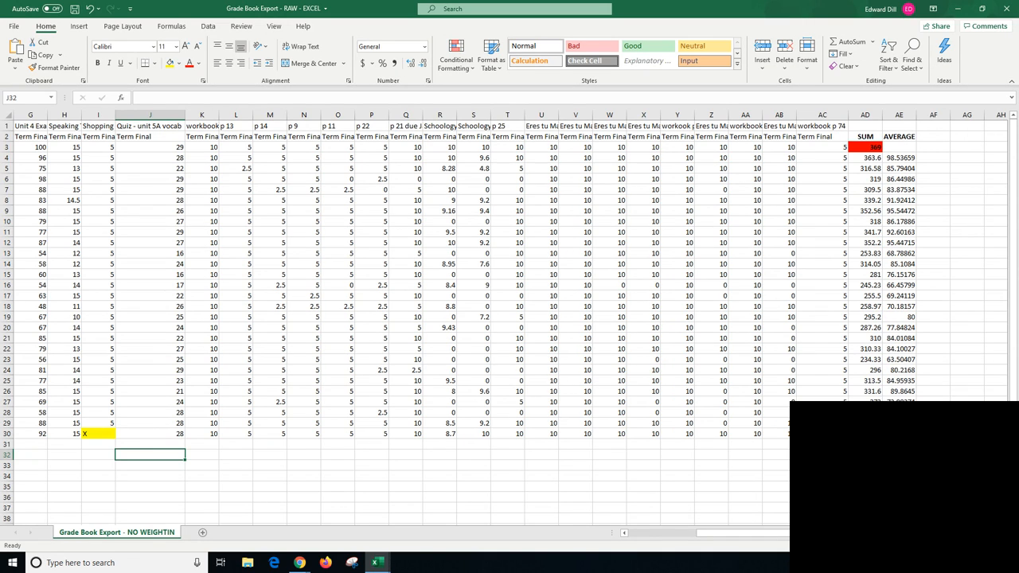
{"action": "left_click", "coordinate": [899, 433]}
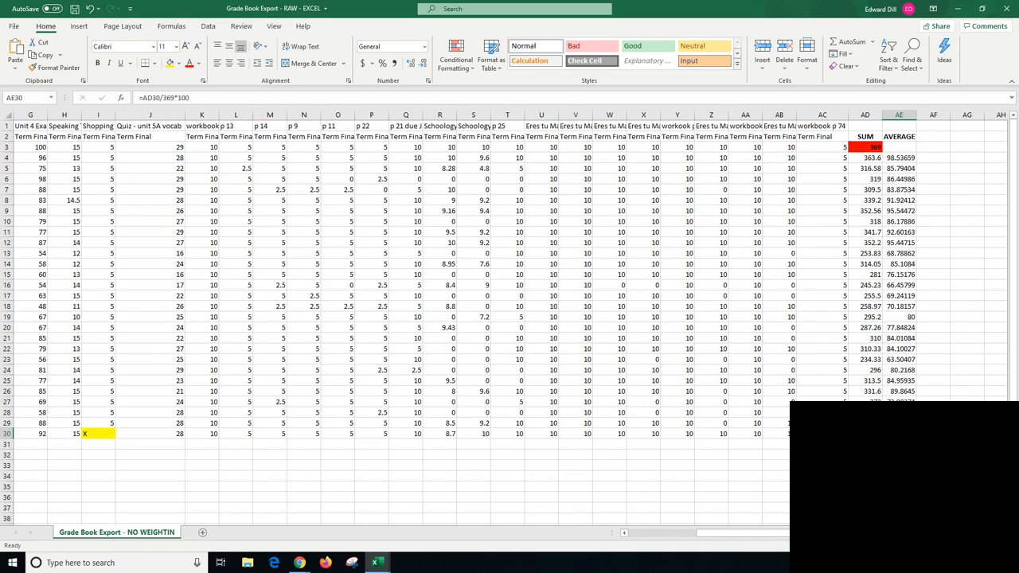
{"action": "left_click", "coordinate": [174, 98]}
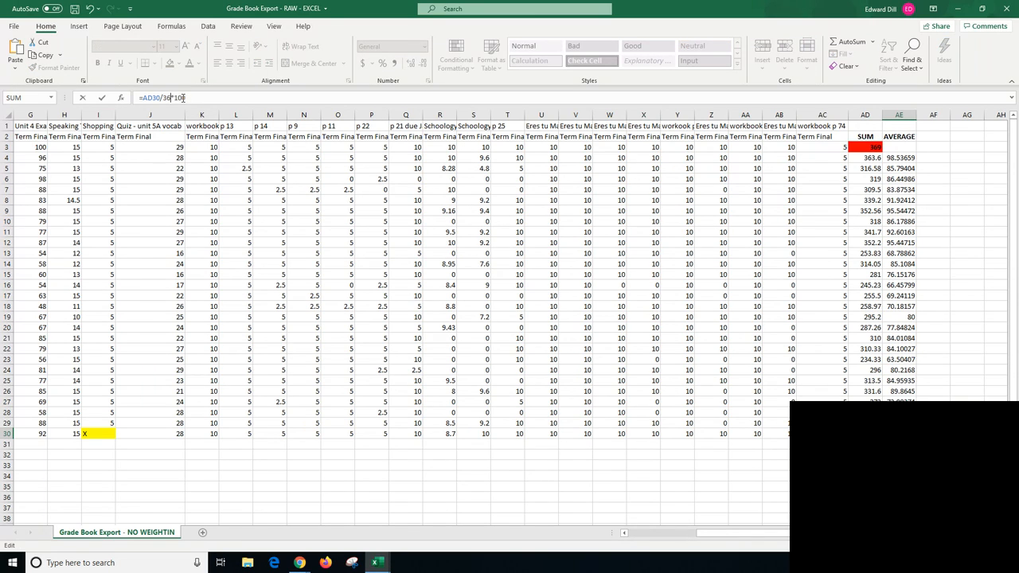
{"action": "key", "text": "Return"}
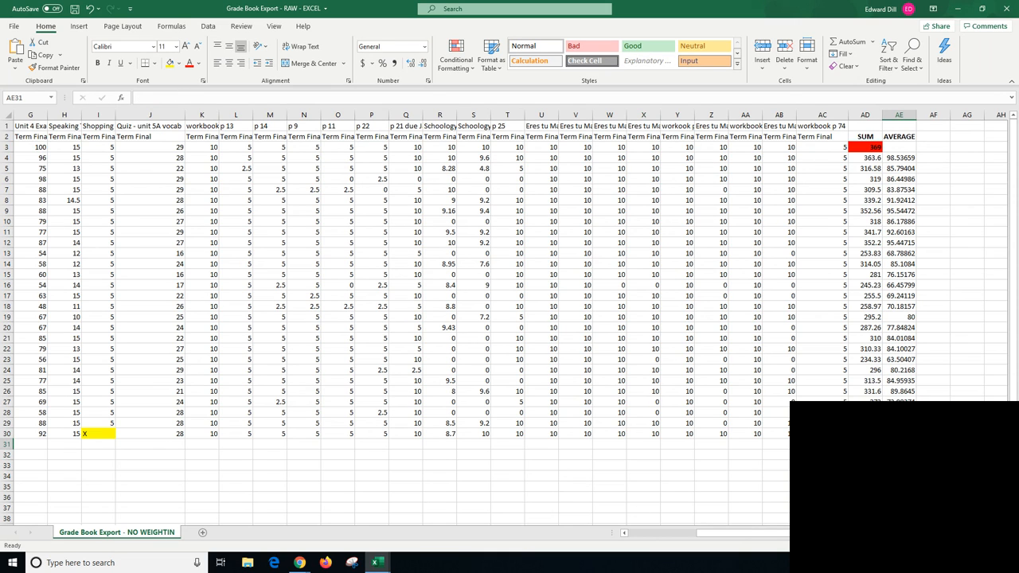
{"action": "left_click_drag", "start_coordinate": [898, 136], "coordinate": [900, 433]}
{"action": "left_click", "coordinate": [198, 63]}
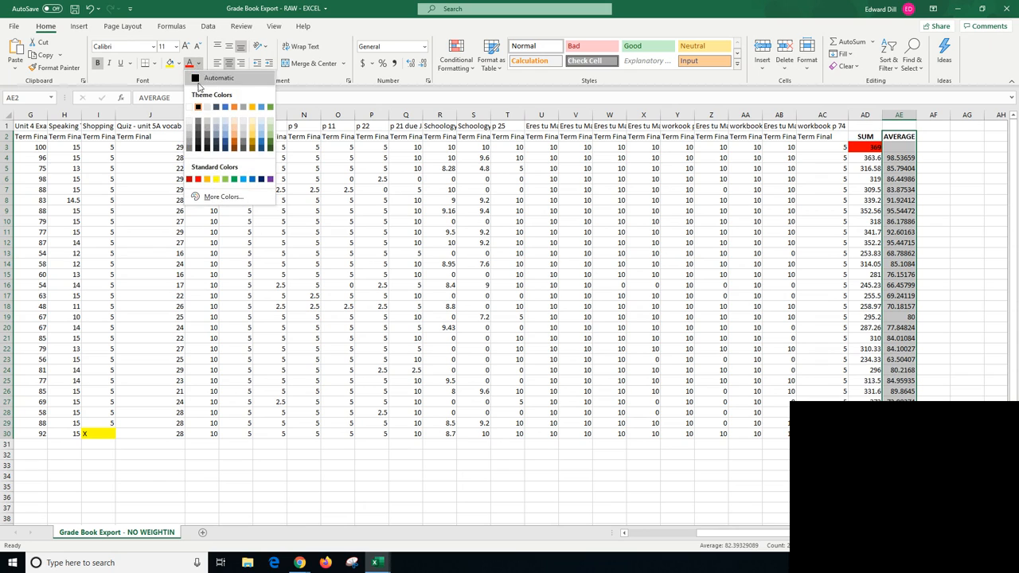
{"action": "left_click", "coordinate": [226, 131]}
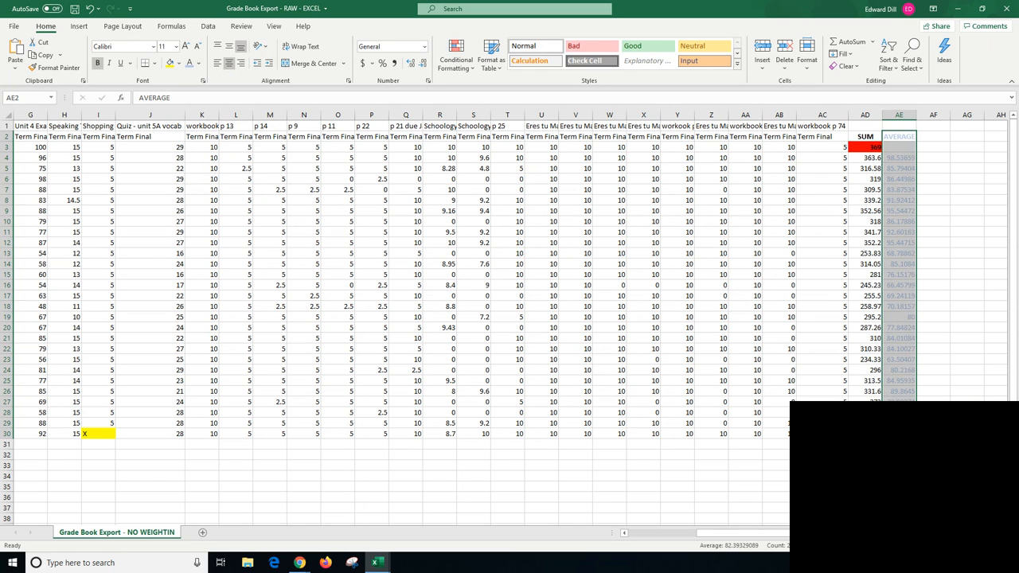
{"action": "left_click", "coordinate": [822, 486]}
- Set the text of the AVERAGE column AE2:AE30 to black and shade these cells light blue-gray
{"action": "left_click_drag", "start_coordinate": [904, 138], "coordinate": [899, 433]}
{"action": "left_click", "coordinate": [198, 64]}
{"action": "left_click", "coordinate": [198, 106]}
{"action": "left_click", "coordinate": [179, 64]}
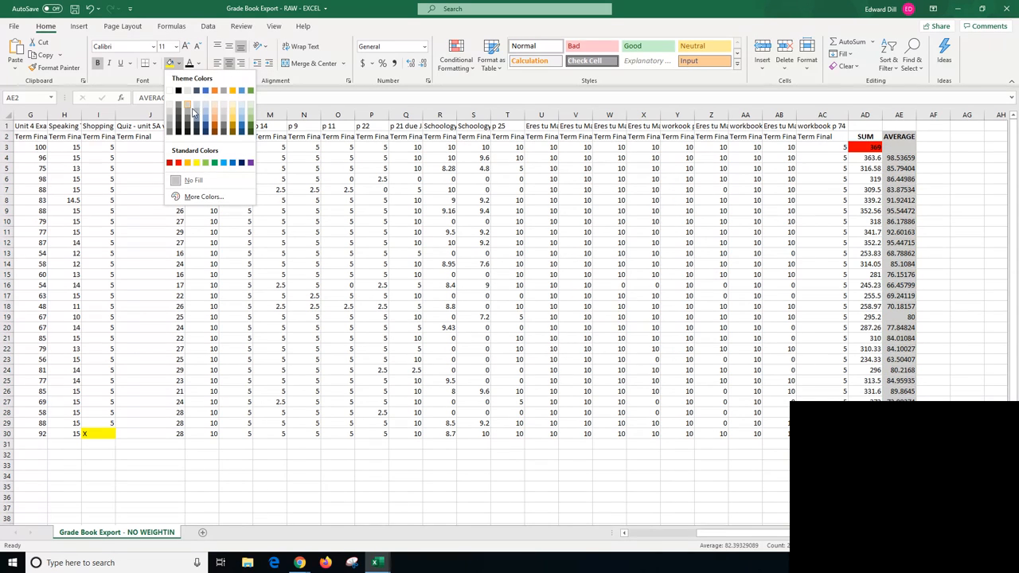
{"action": "left_click", "coordinate": [197, 111]}
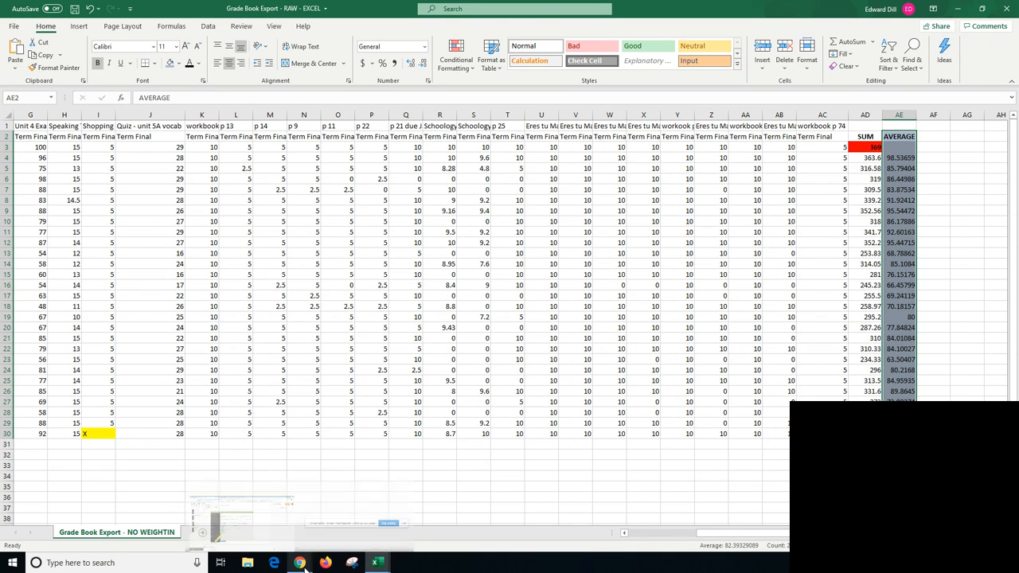
{"action": "mouse_move", "coordinate": [299, 561]}
{"action": "left_click", "coordinate": [356, 519]}
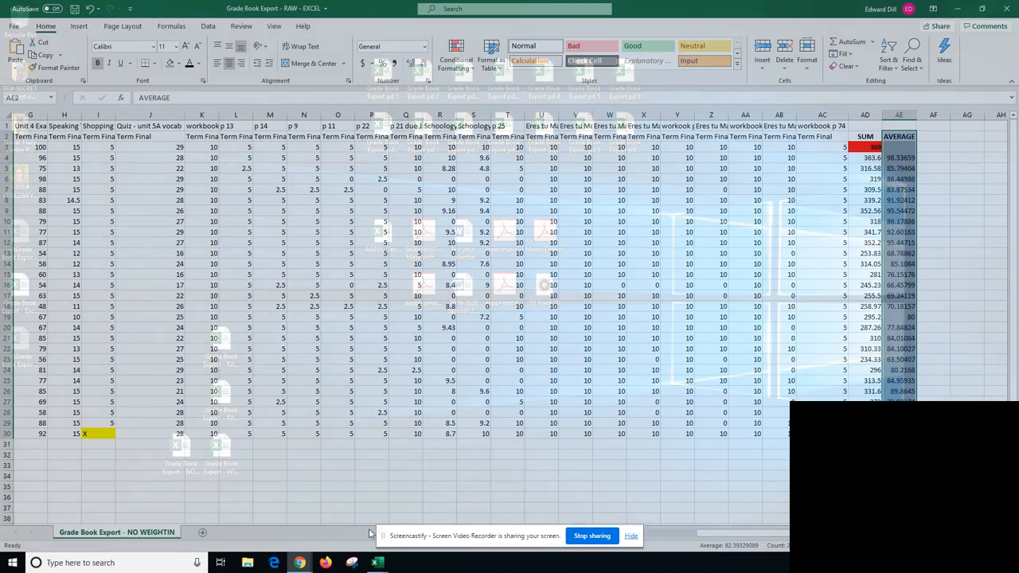